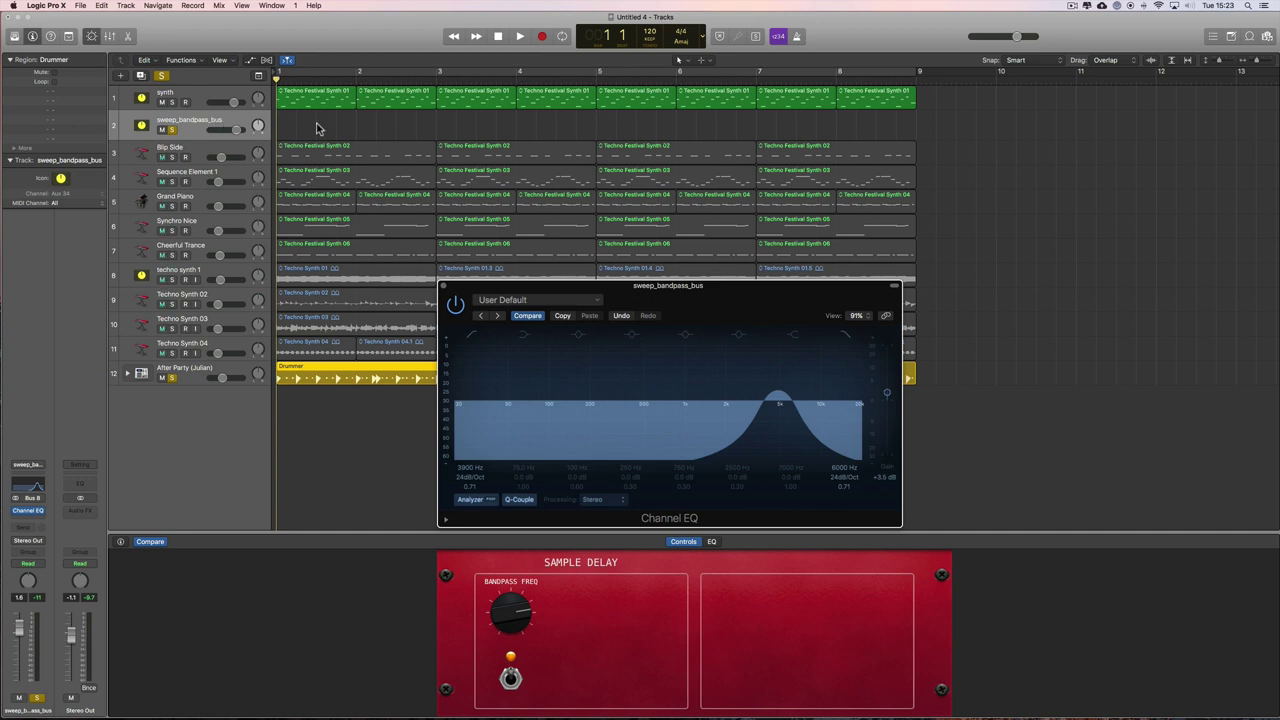
- Select the sweep_bandpass_bus track and drag its row taller with the track zoom handle
click(199, 128)
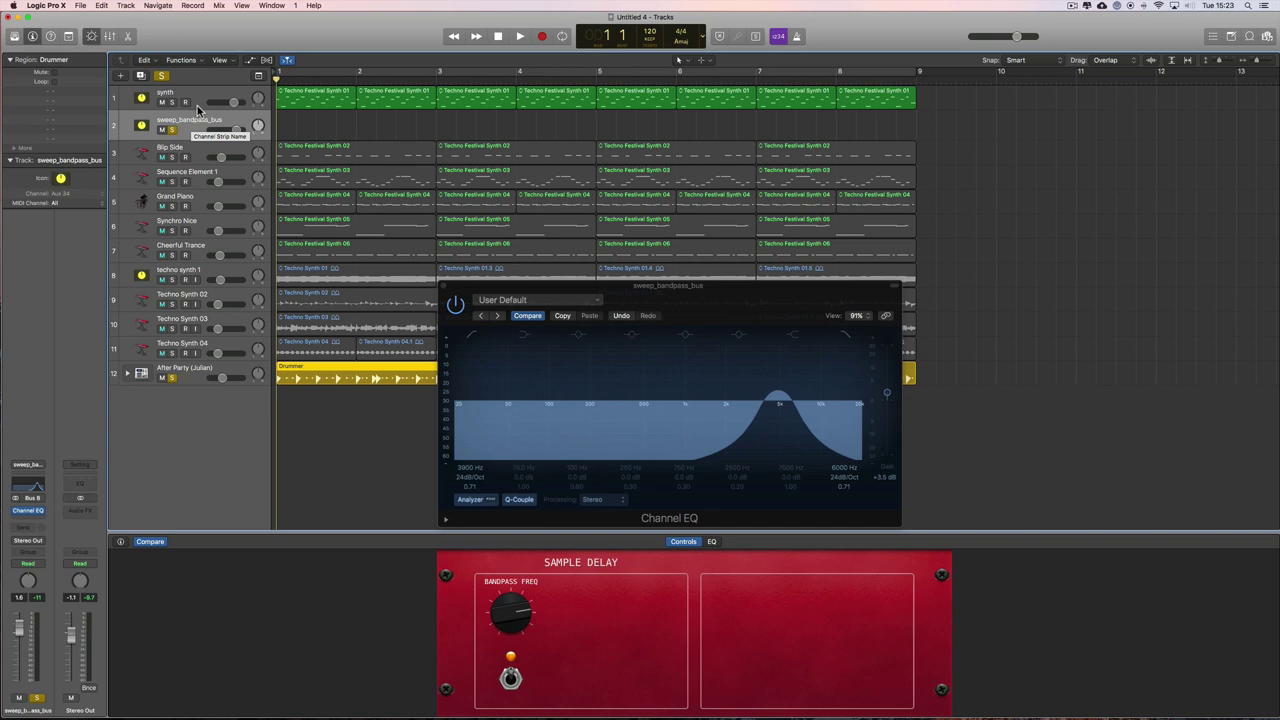
click(196, 91)
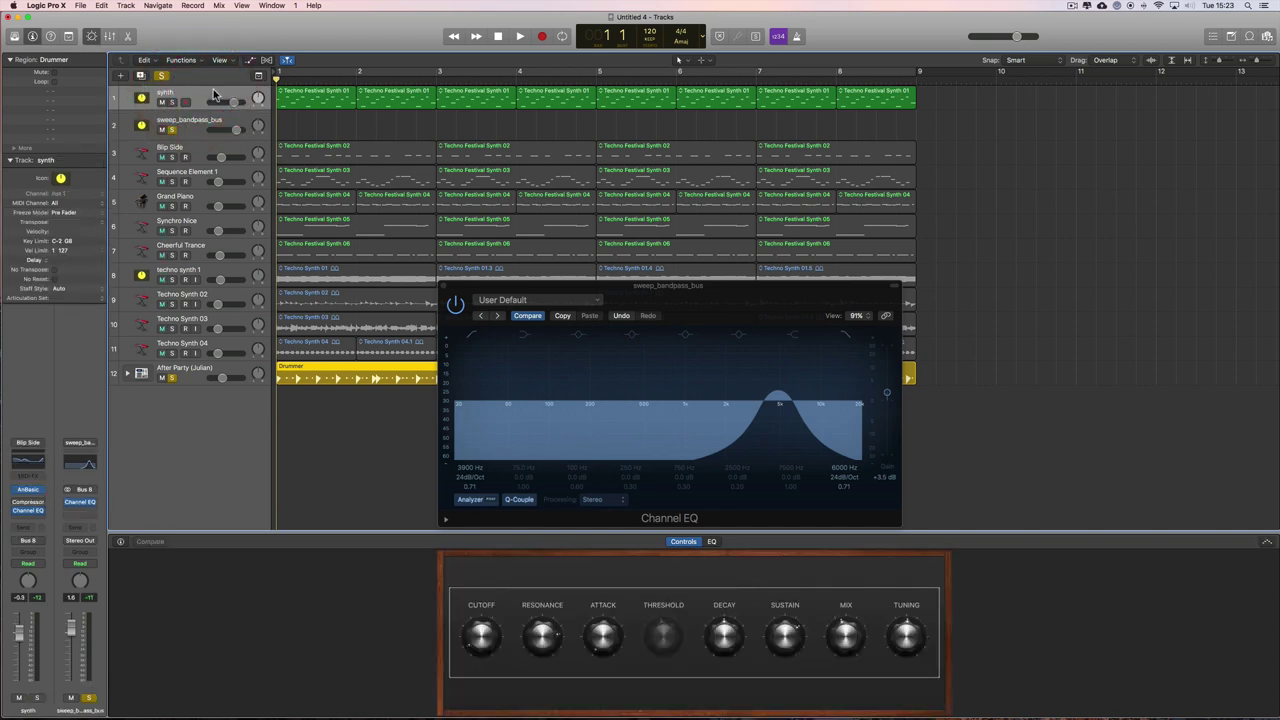
click(186, 121)
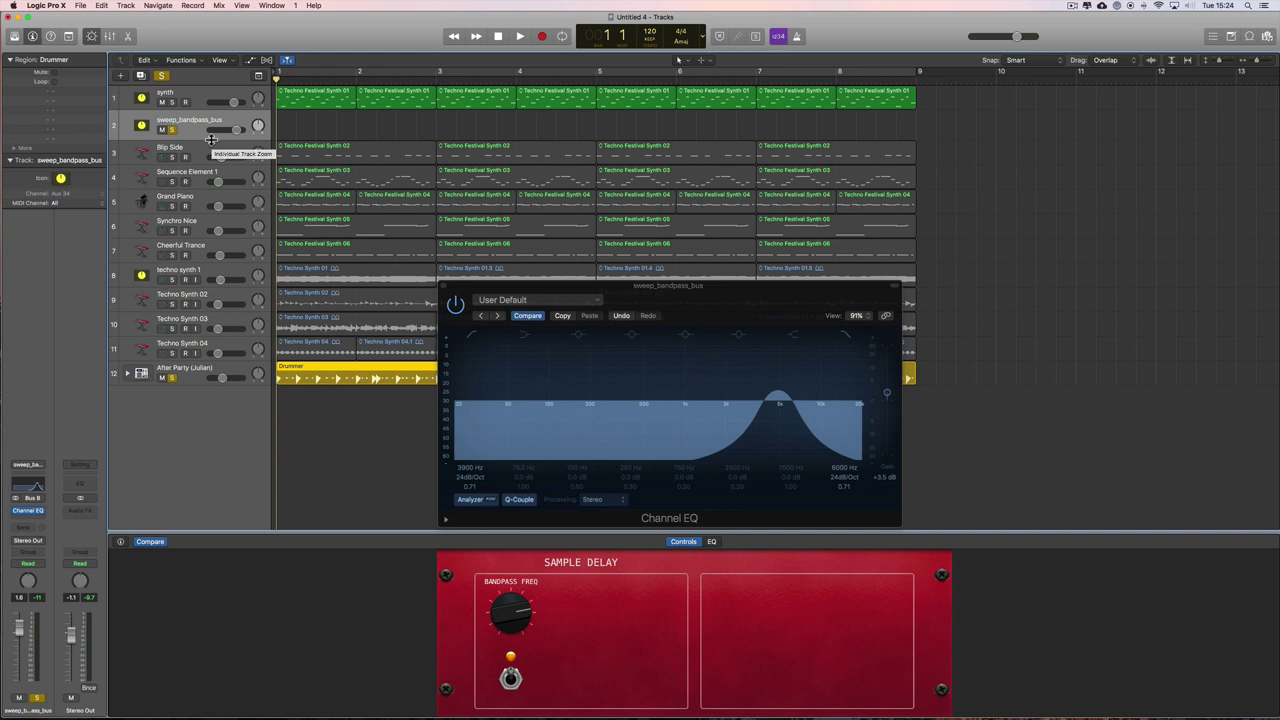
drag(211, 140, 212, 208)
- Bypass the bus's Channel EQ, play and stop to hear it, then switch it back on
click(226, 94)
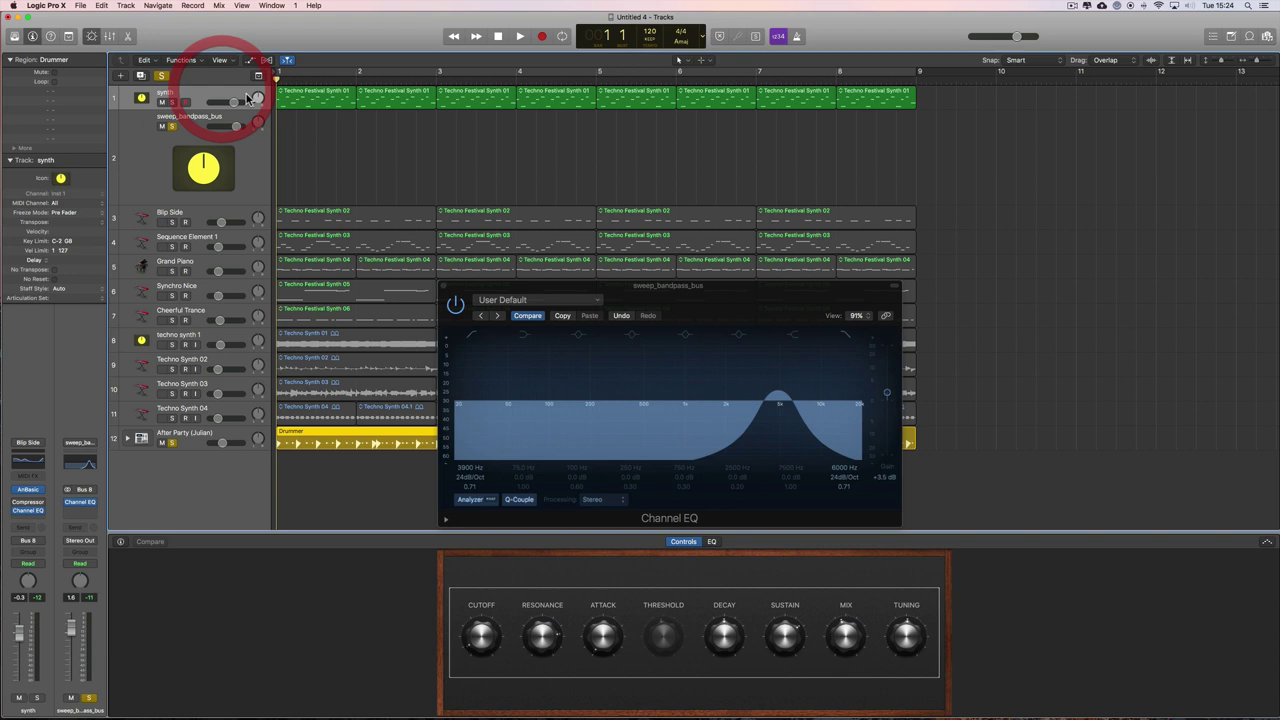
click(258, 153)
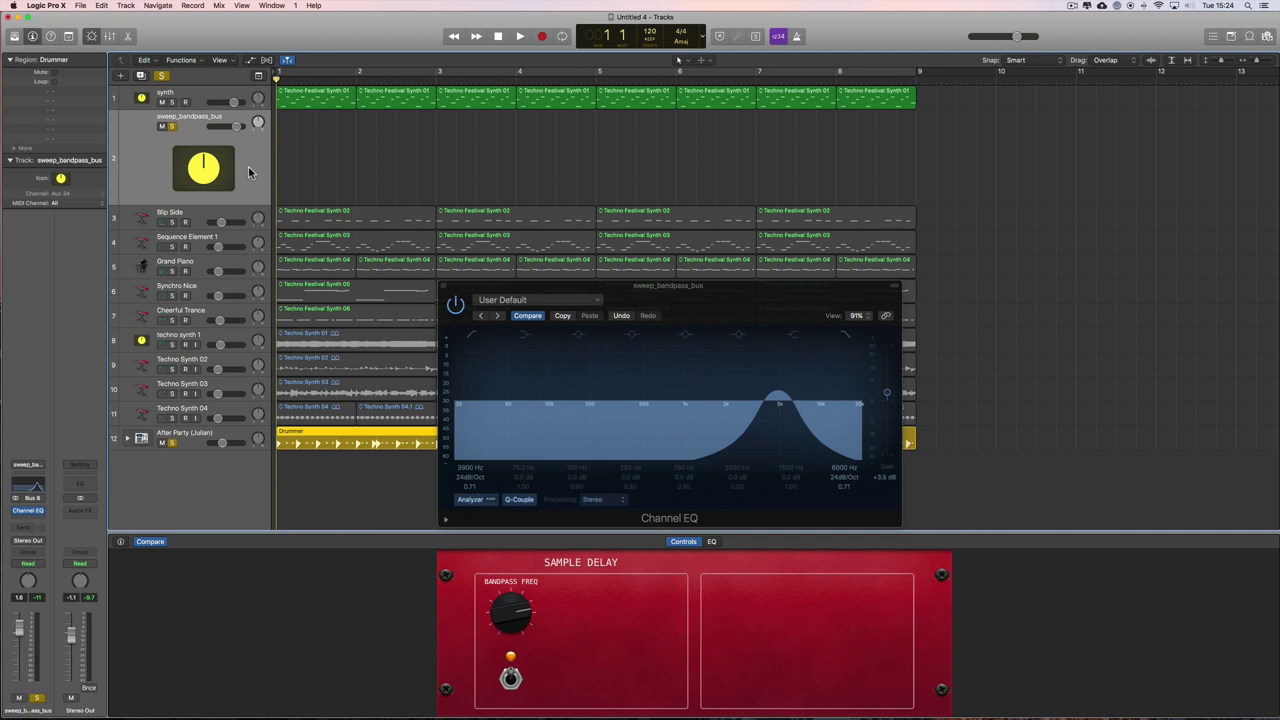
click(514, 684)
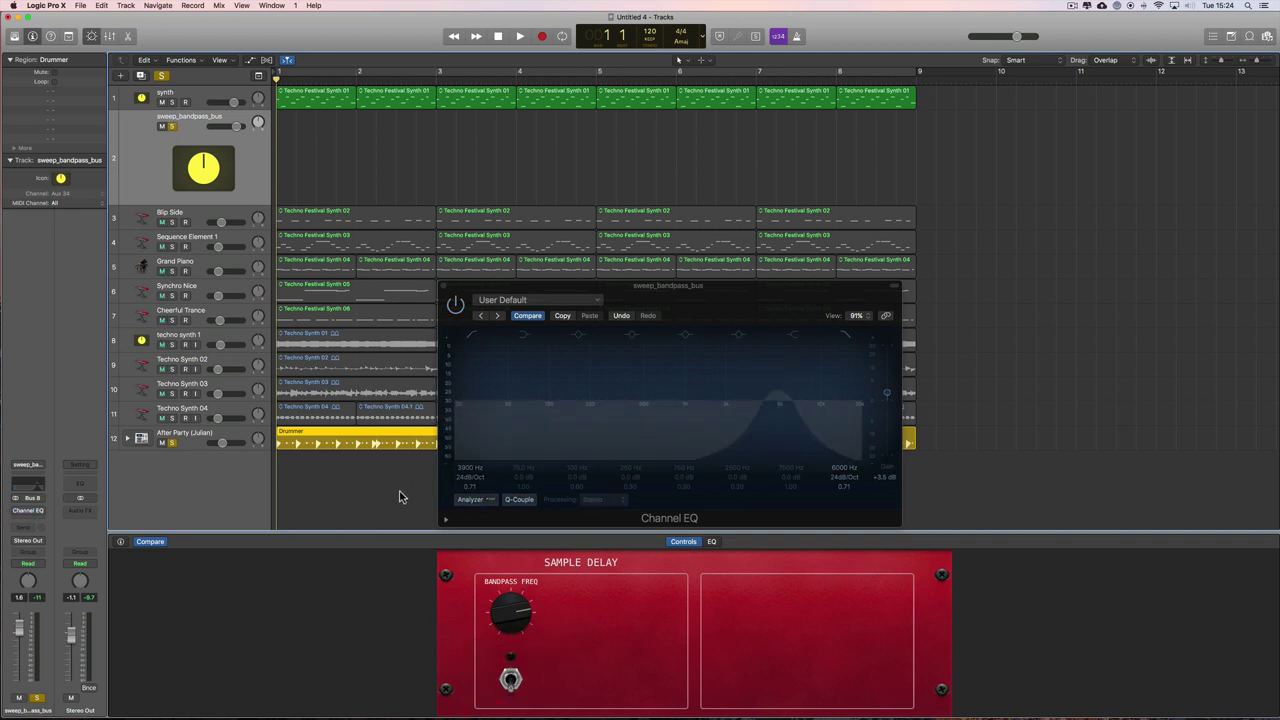
key(space)
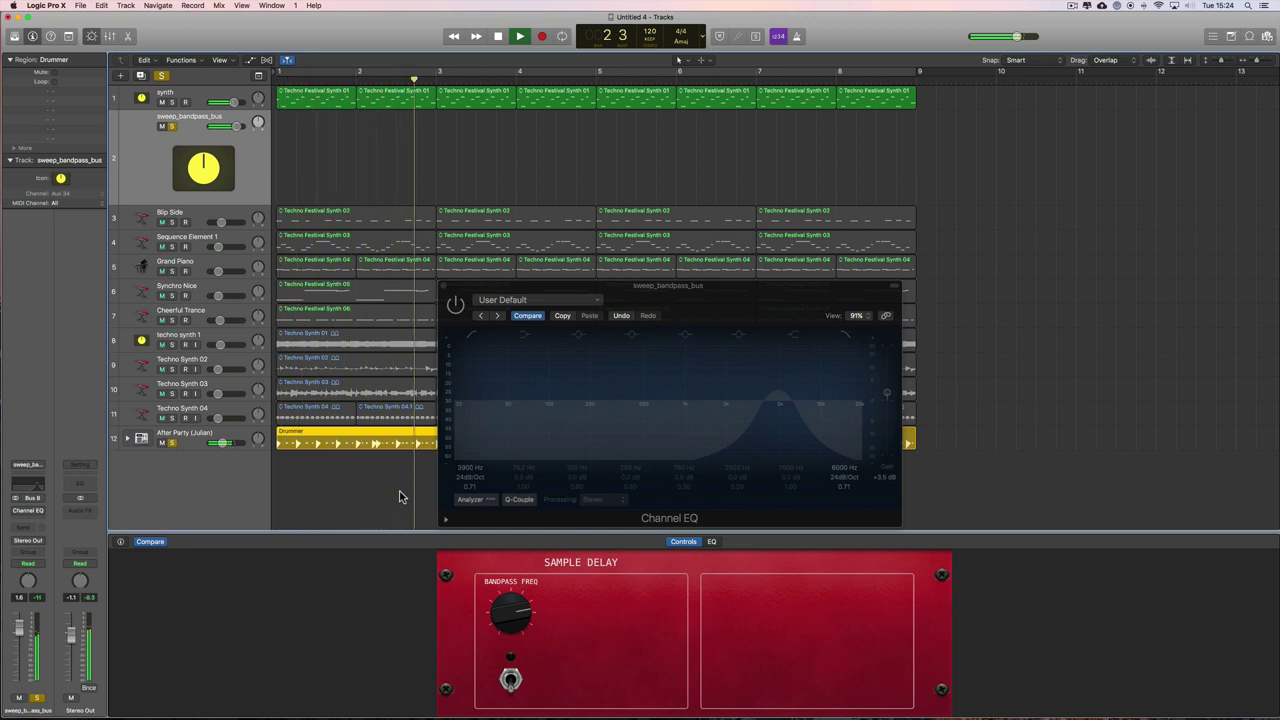
key(space)
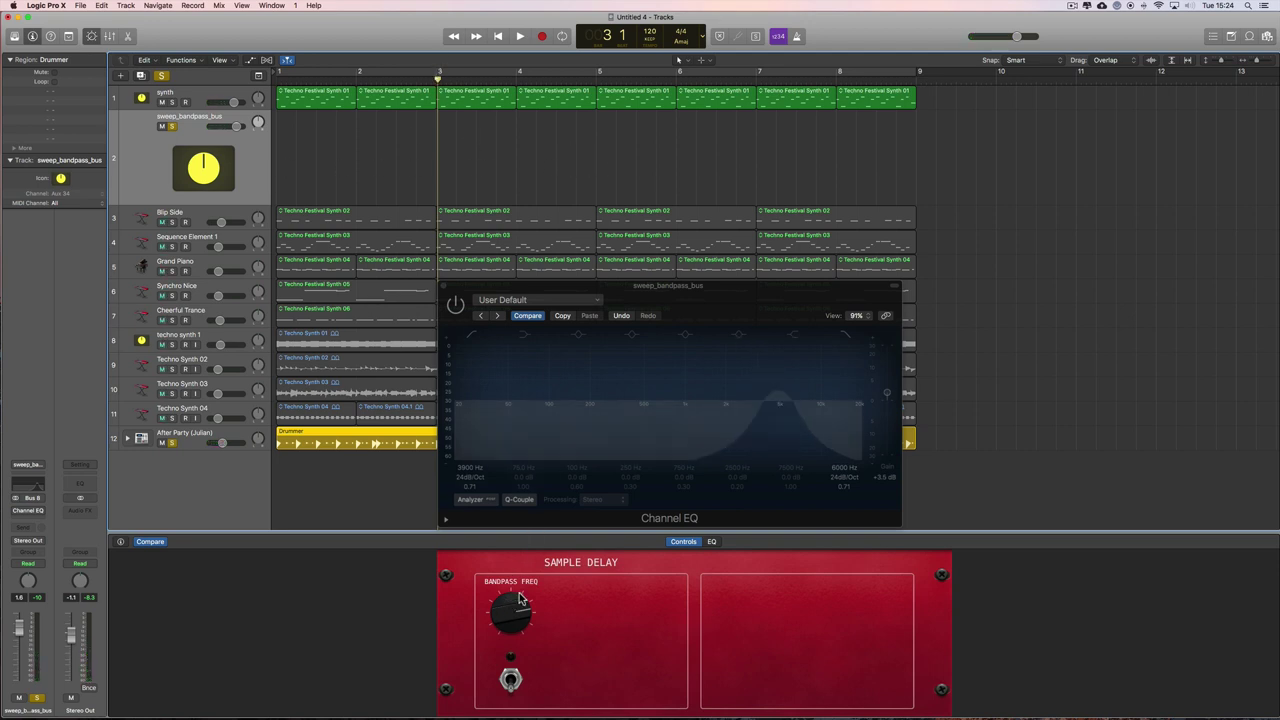
click(511, 680)
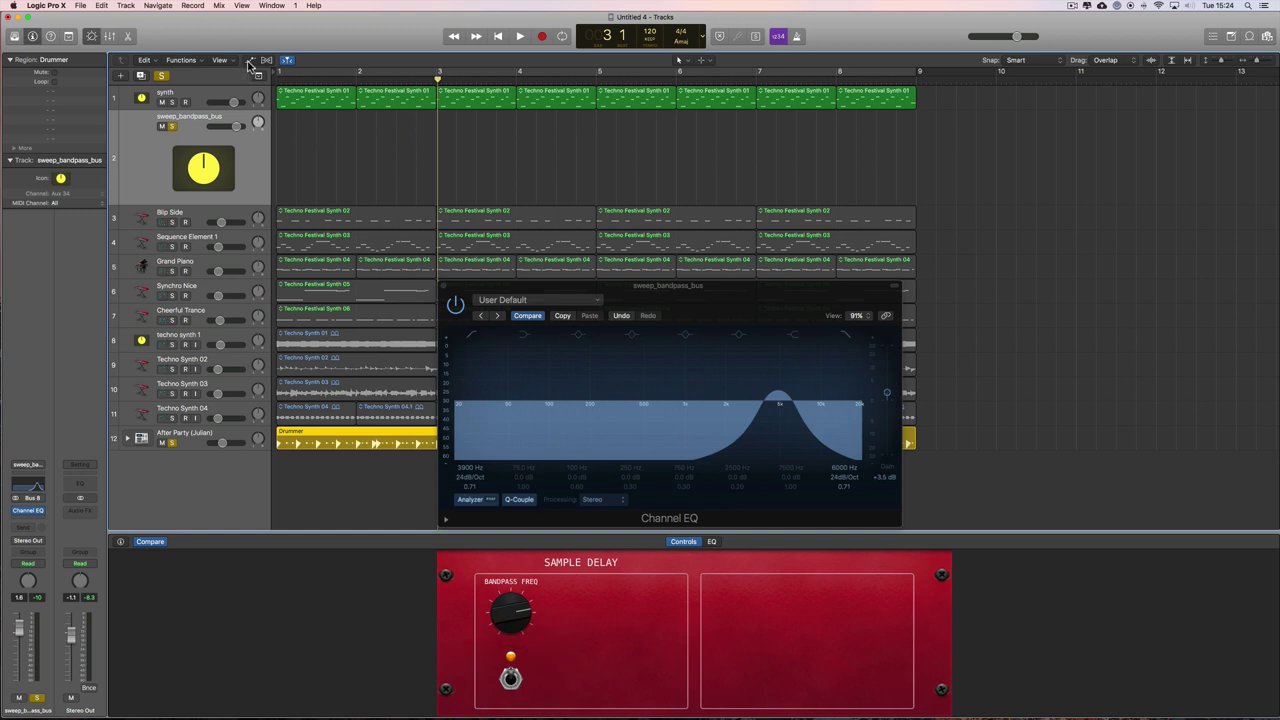
- Show automation on all tracks and resize the sweep_bandpass_bus track row
drag(216, 203, 216, 219)
click(251, 61)
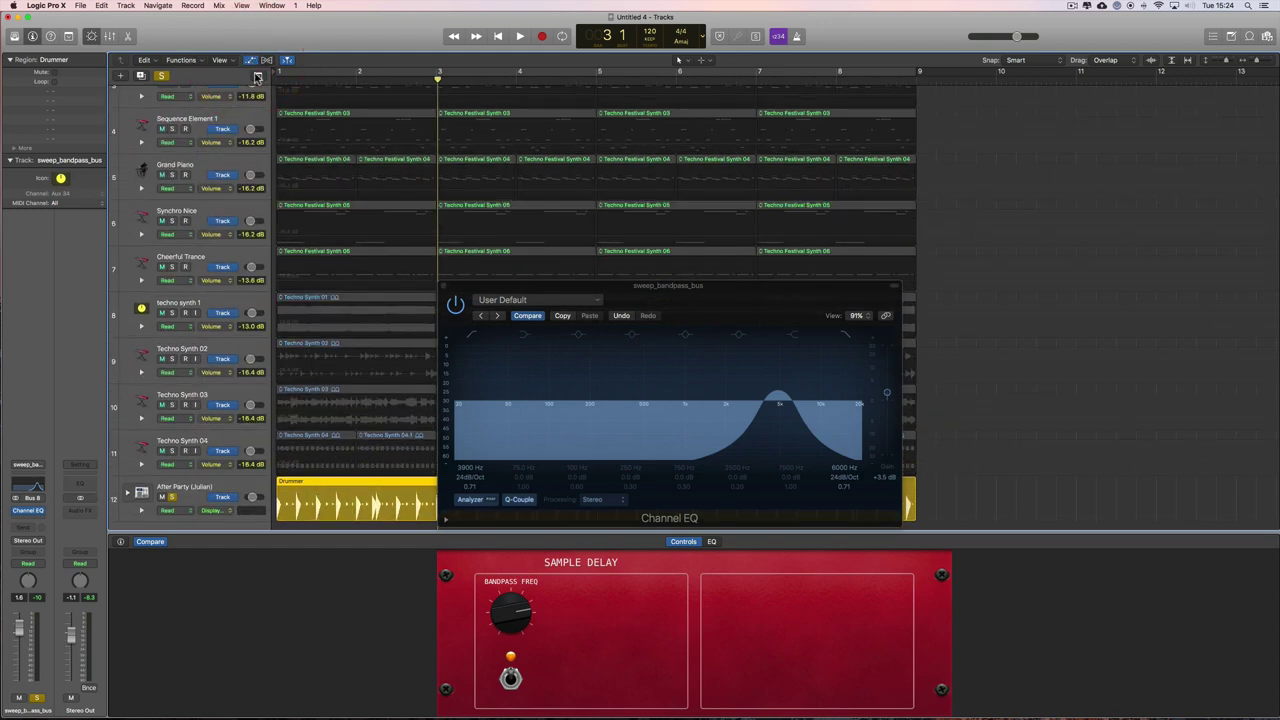
scroll(287, 161, up, 5)
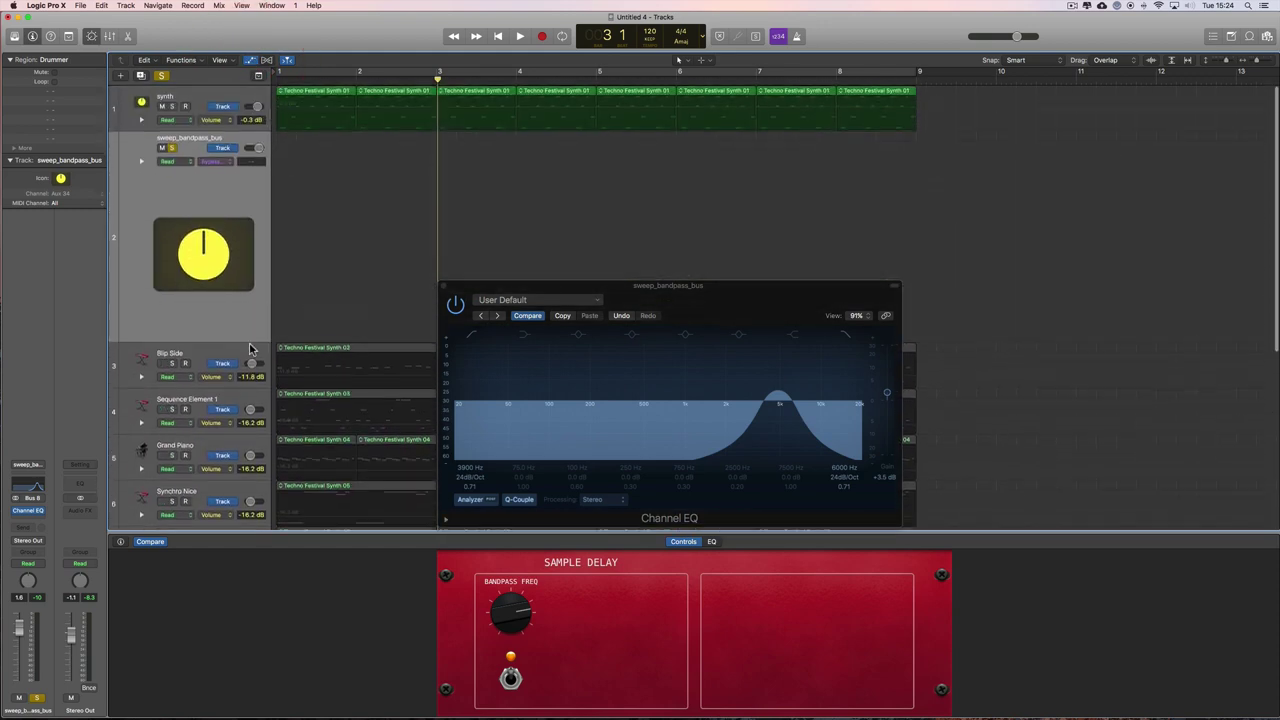
drag(247, 346, 250, 294)
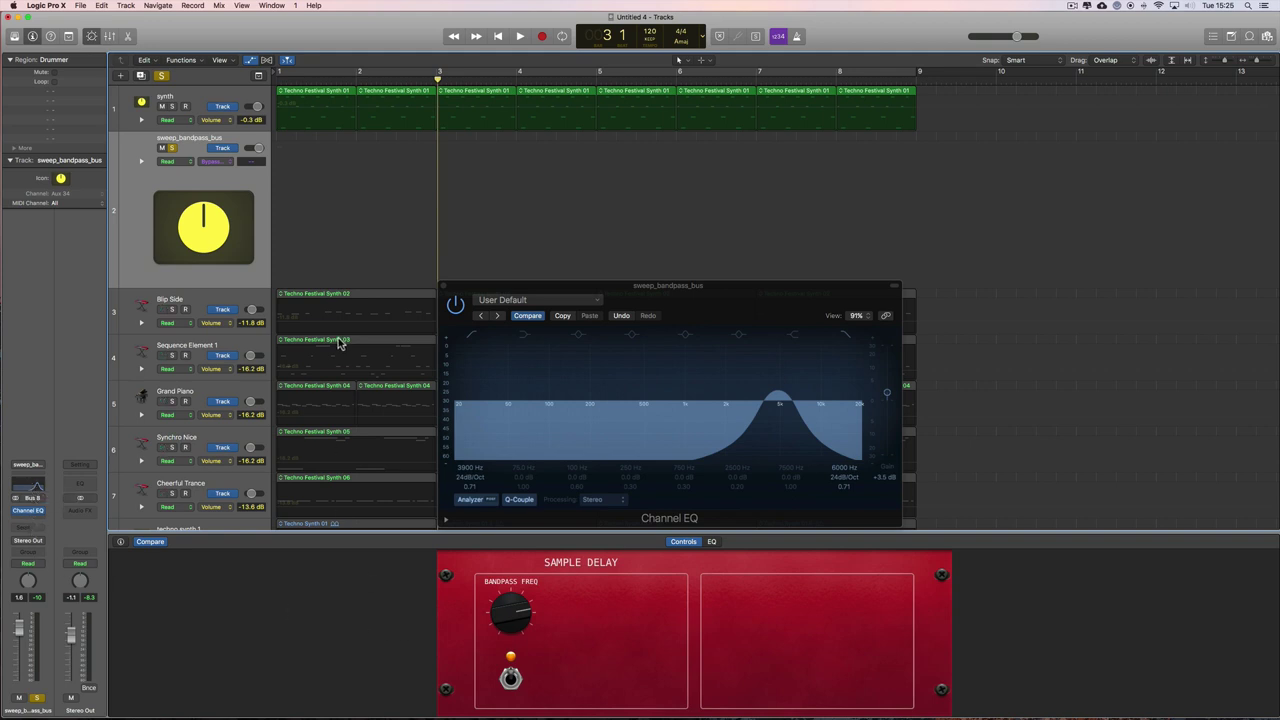
- Browse the bus's automation parameter menu to Smart Controls > Bandpass Frequency
click(221, 163)
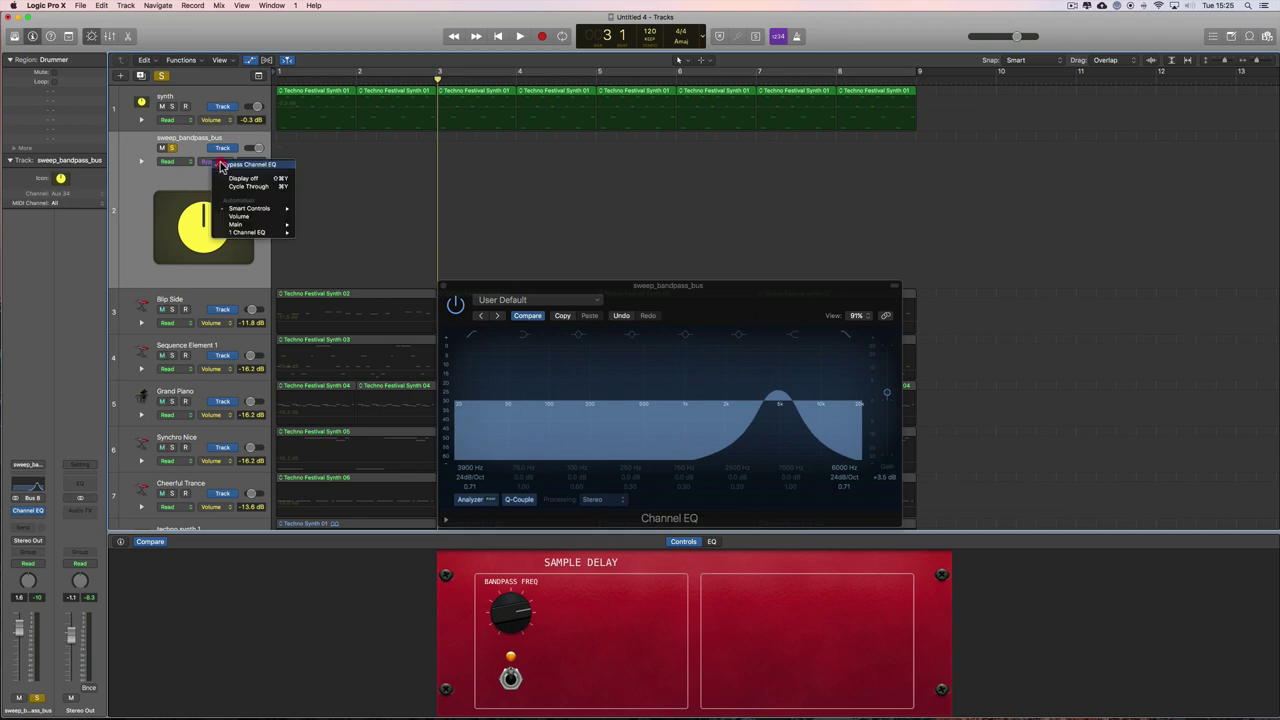
mouse_move(248, 209)
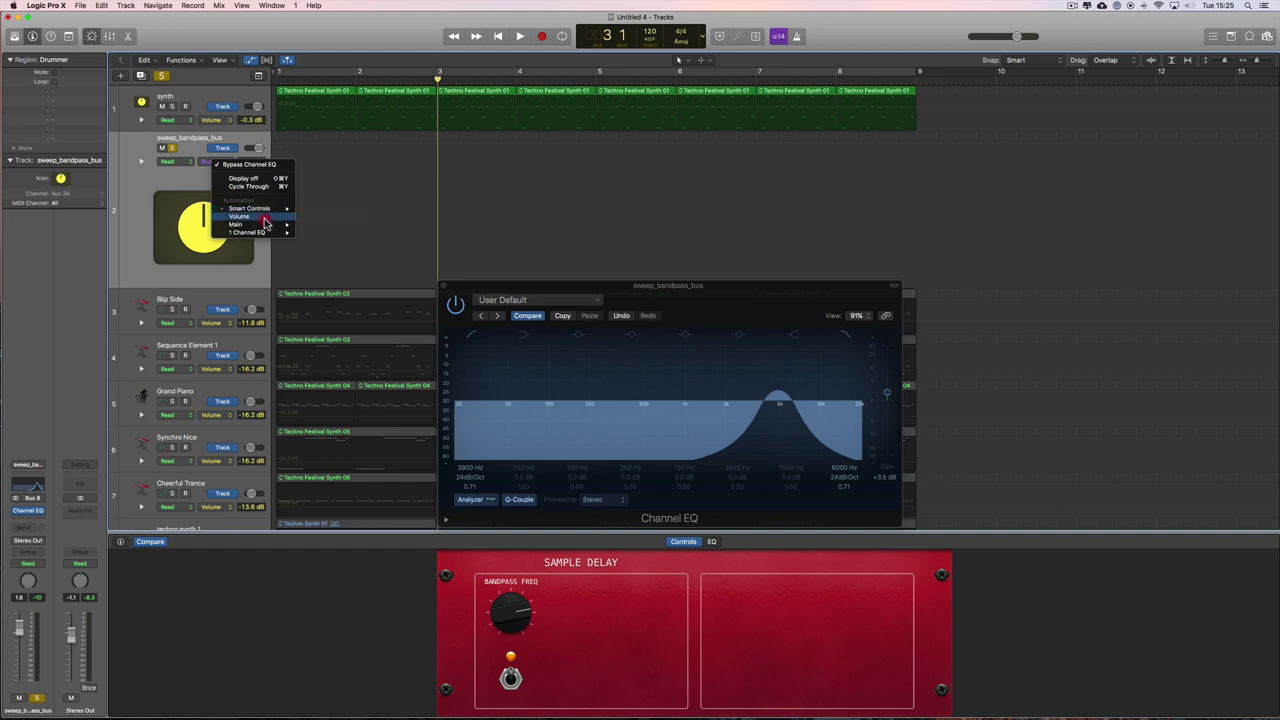
mouse_move(267, 233)
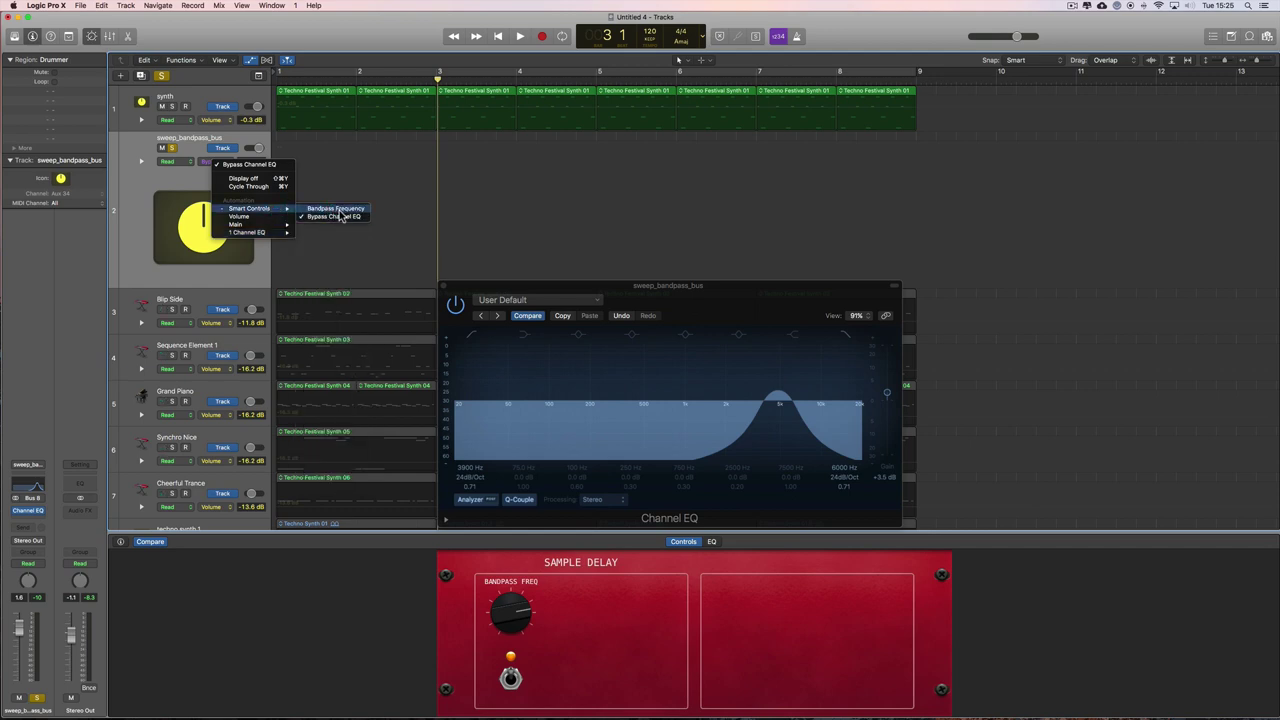
- Automate Bandpass Frequency as a ramp from 74 Hz up to 4050 Hz at bar 5
click(335, 208)
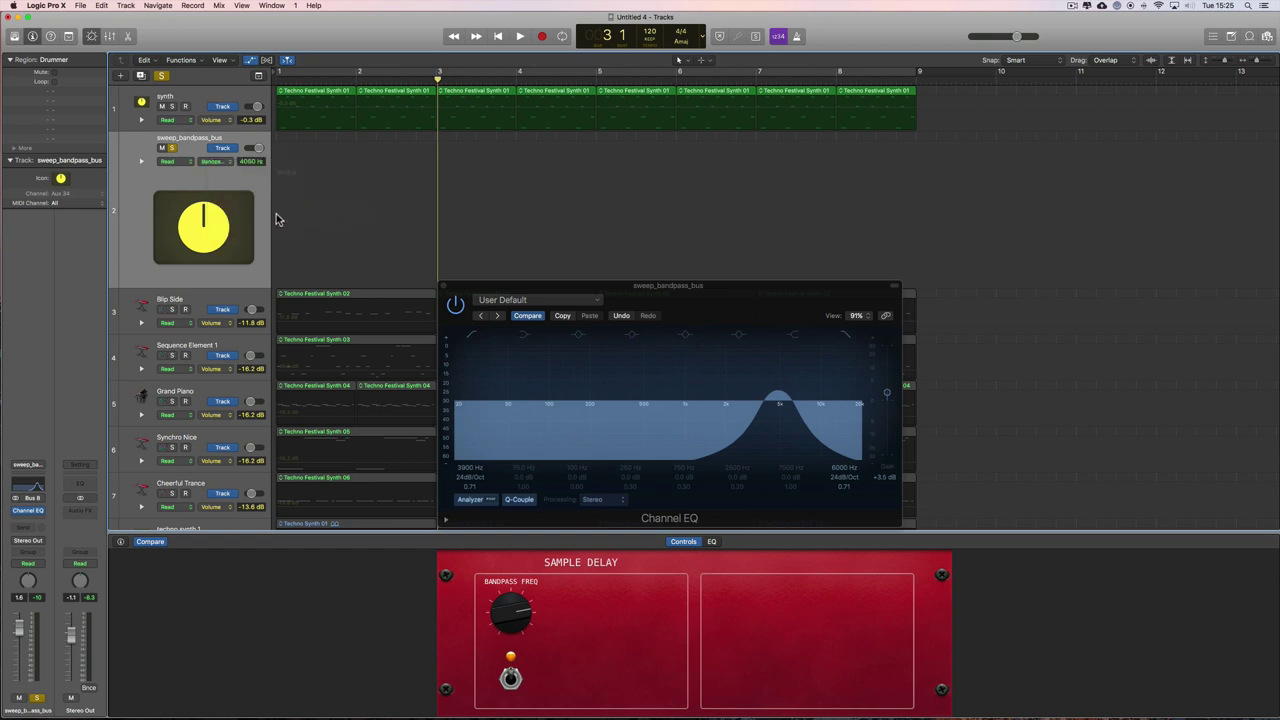
drag(277, 181, 279, 258)
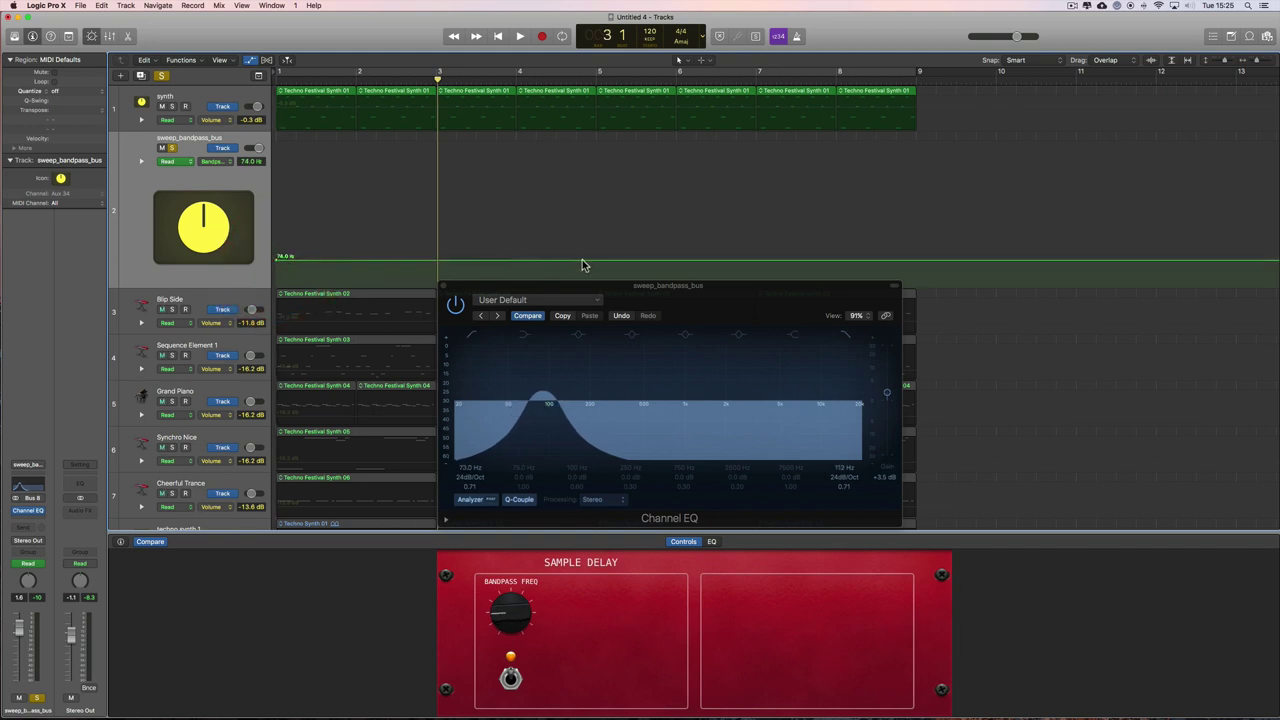
drag(585, 264, 597, 174)
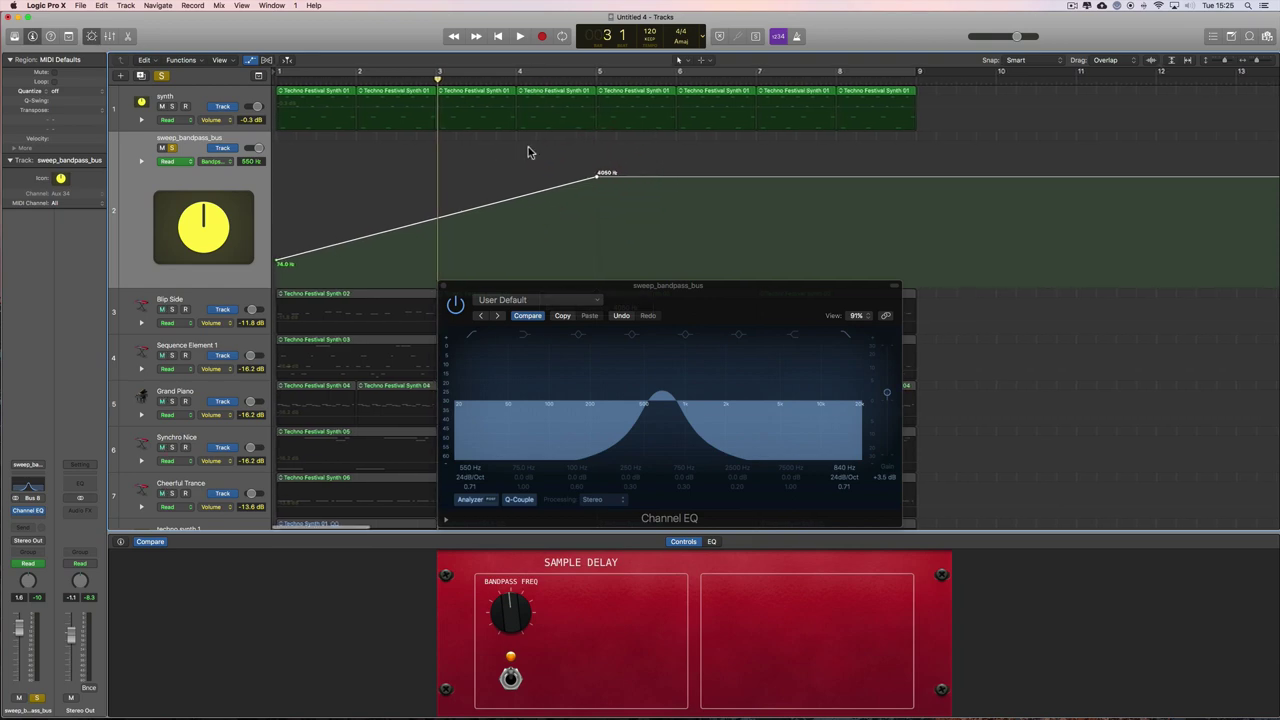
- Return the playhead to bar 1 and play the frequency sweep
click(498, 36)
click(520, 36)
click(520, 36)
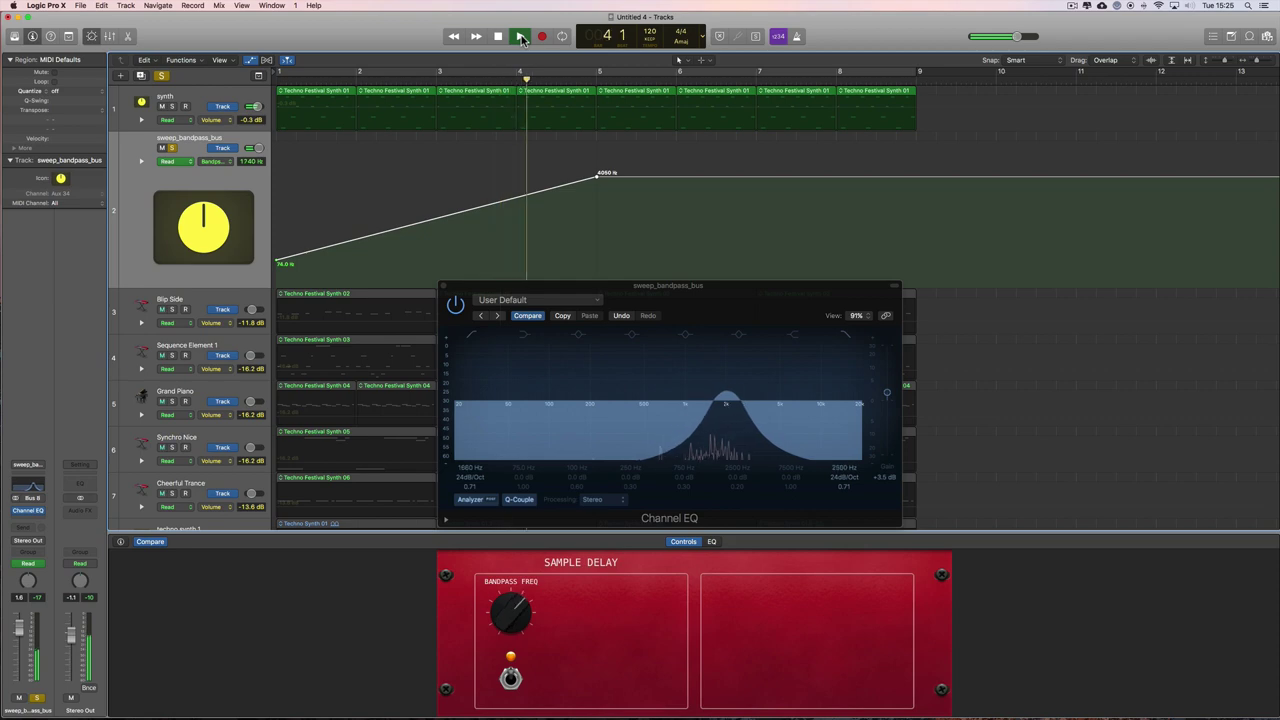
- Add extra automation points bending the sweep toward 3250 Hz and play the reshaped sweep
click(520, 37)
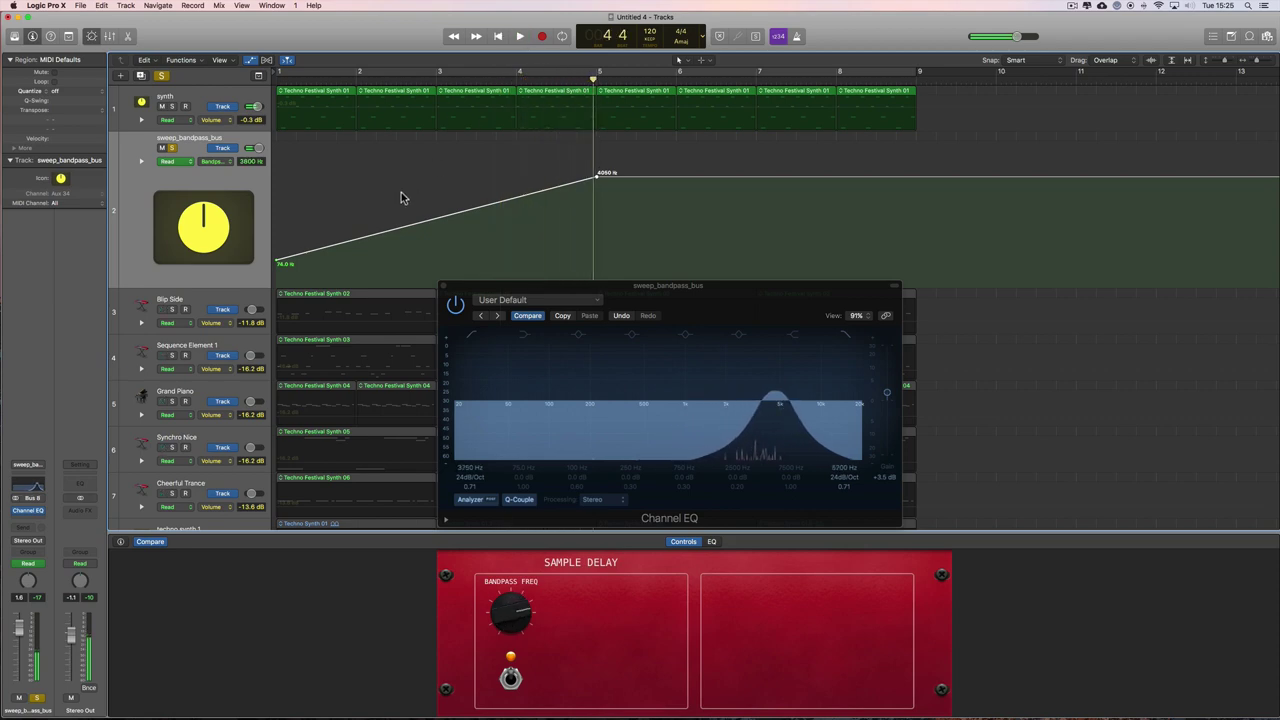
drag(413, 231, 531, 256)
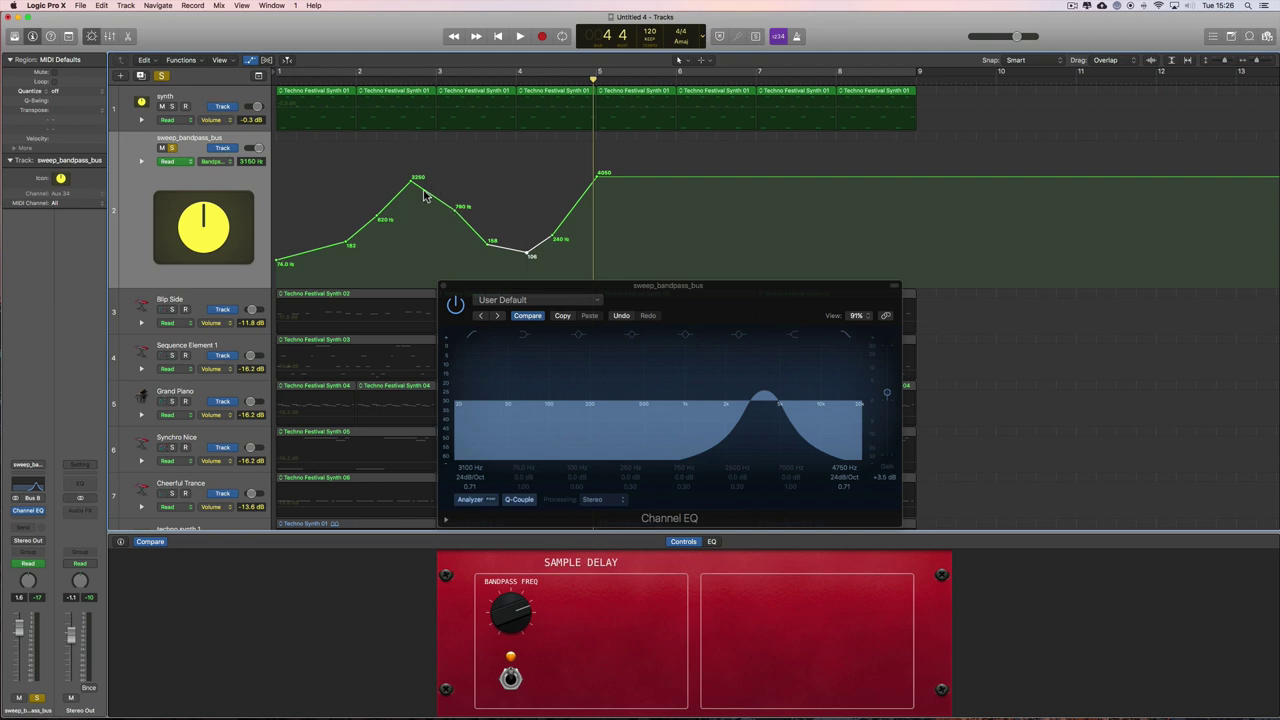
drag(424, 195, 434, 181)
key(space)
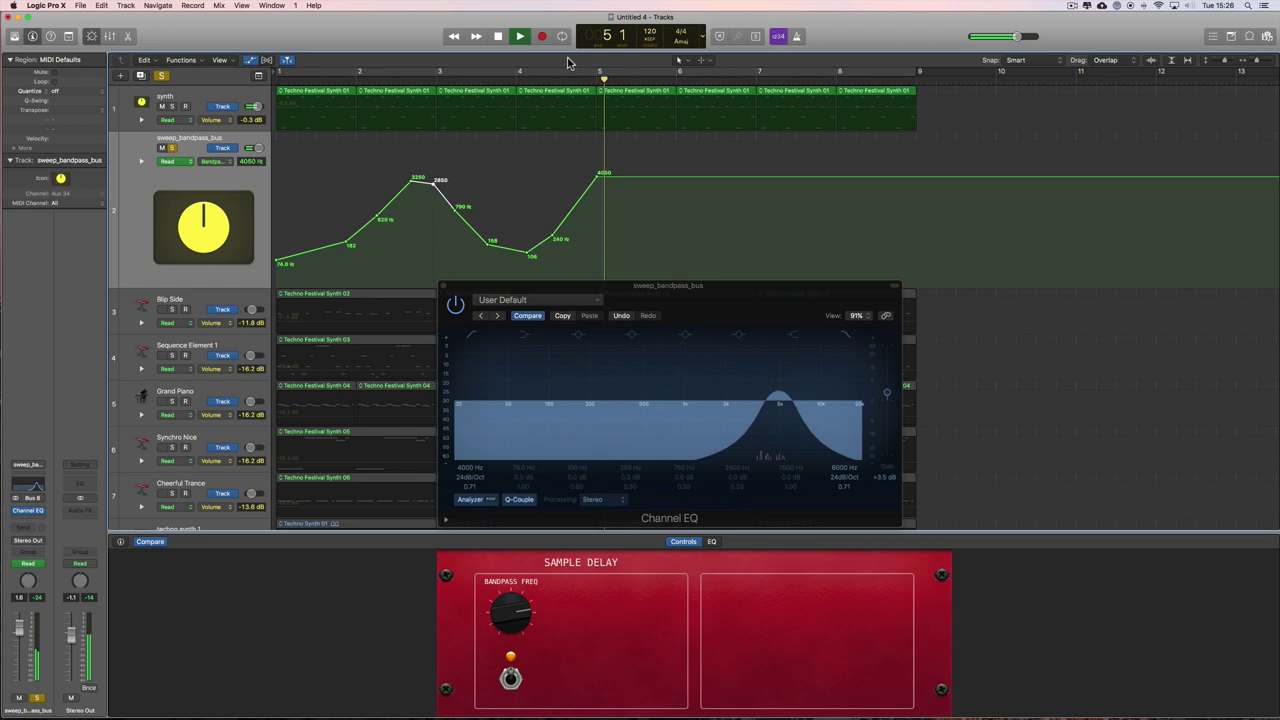
click(499, 38)
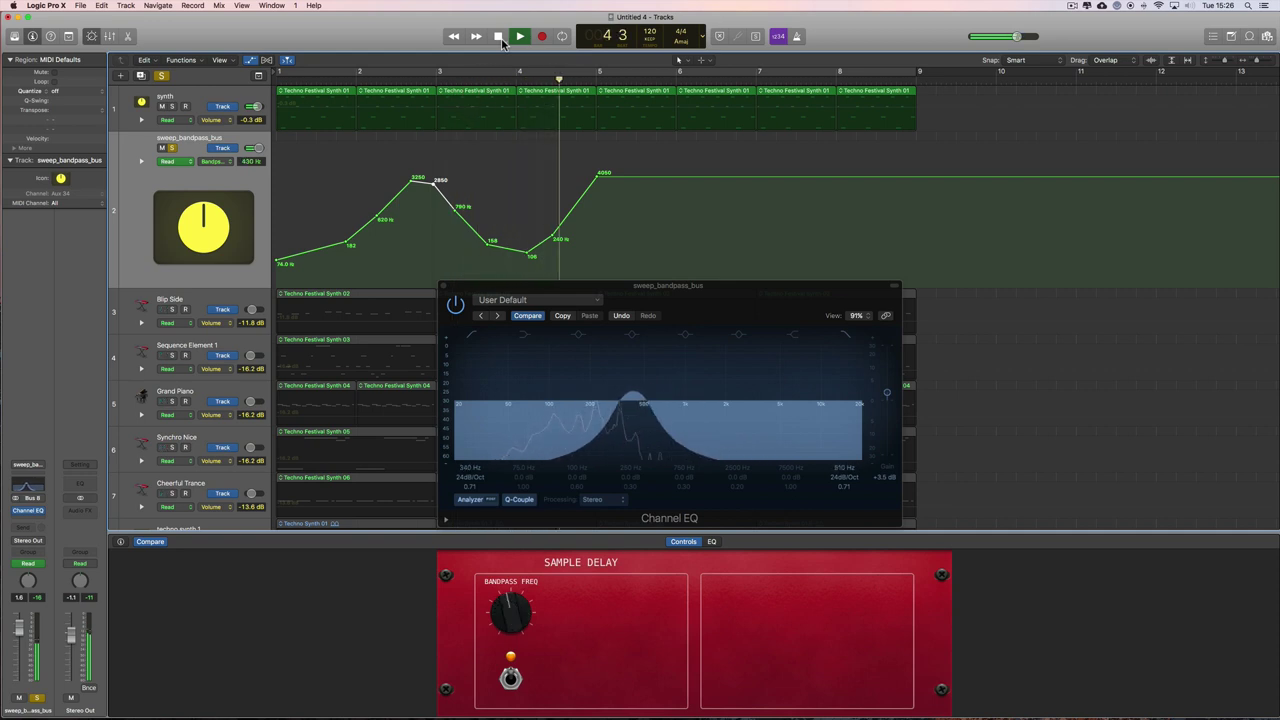
click(498, 37)
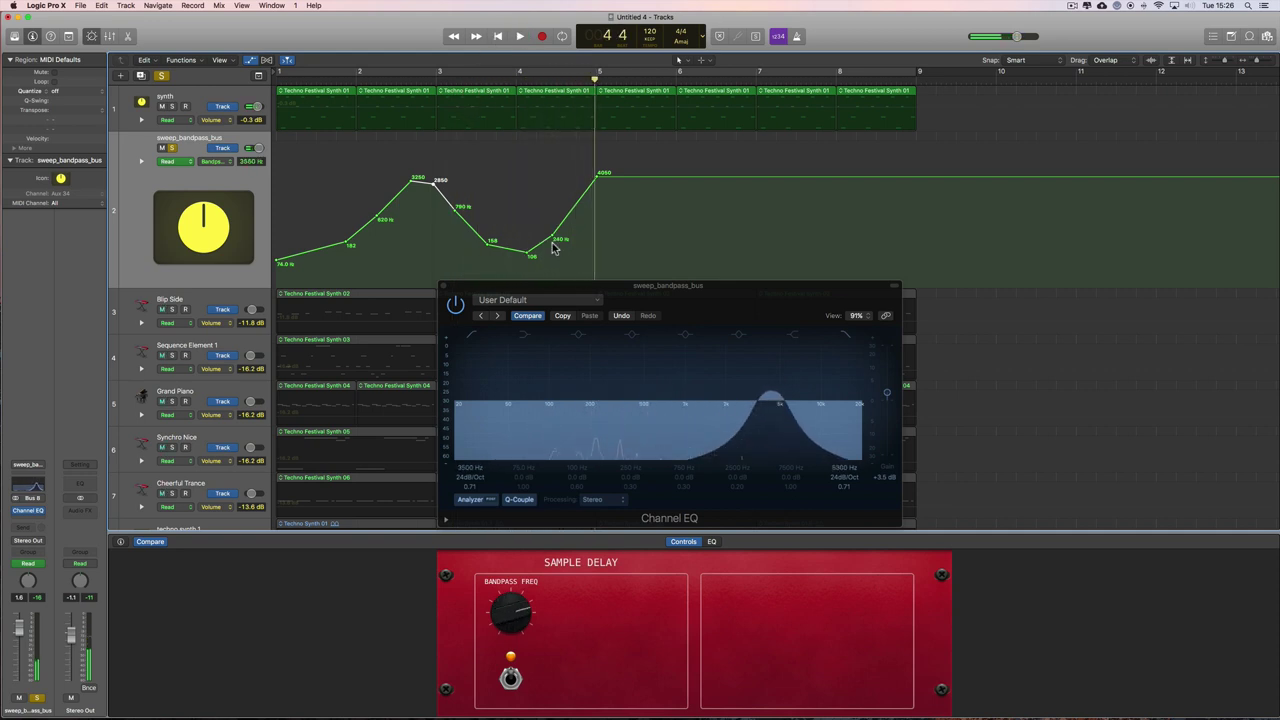
- Erase the extra points, lower the bar 5 node to about 3650 Hz, and replay
mouse_move(553, 248)
mouse_down()
mouse_move(510, 247)
mouse_move(393, 200)
mouse_move(314, 249)
mouse_up()
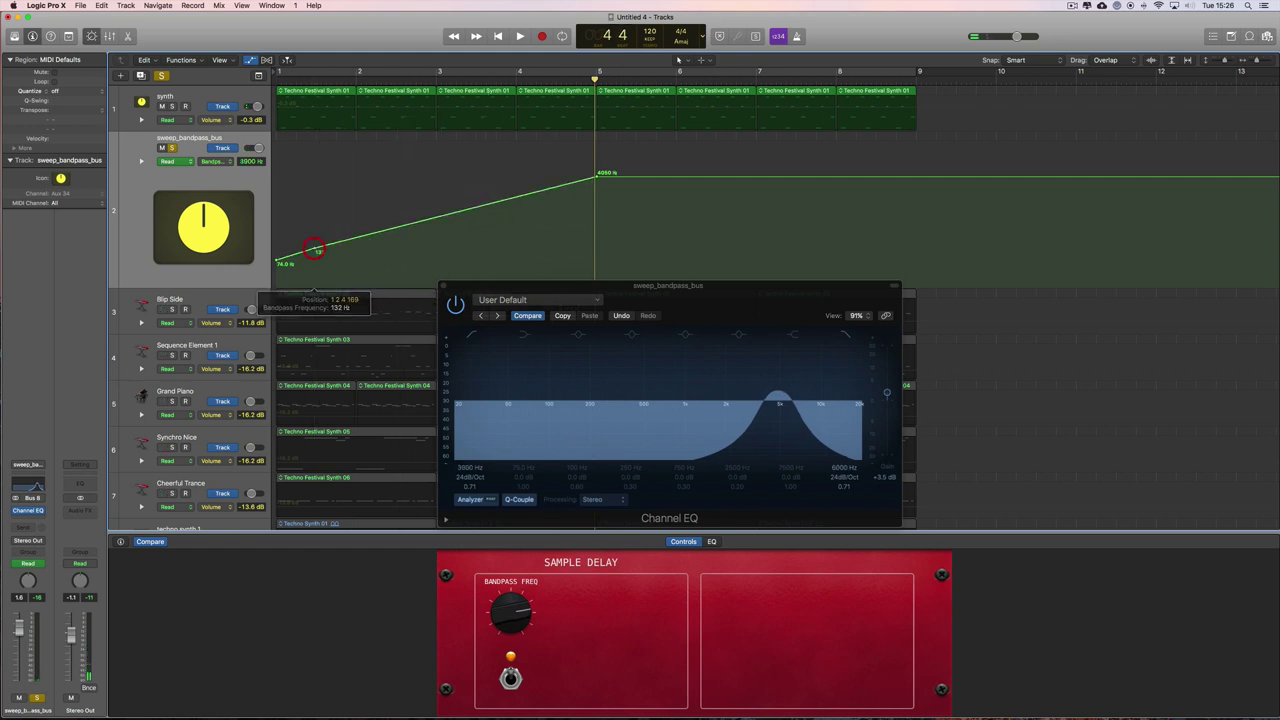
click(314, 249)
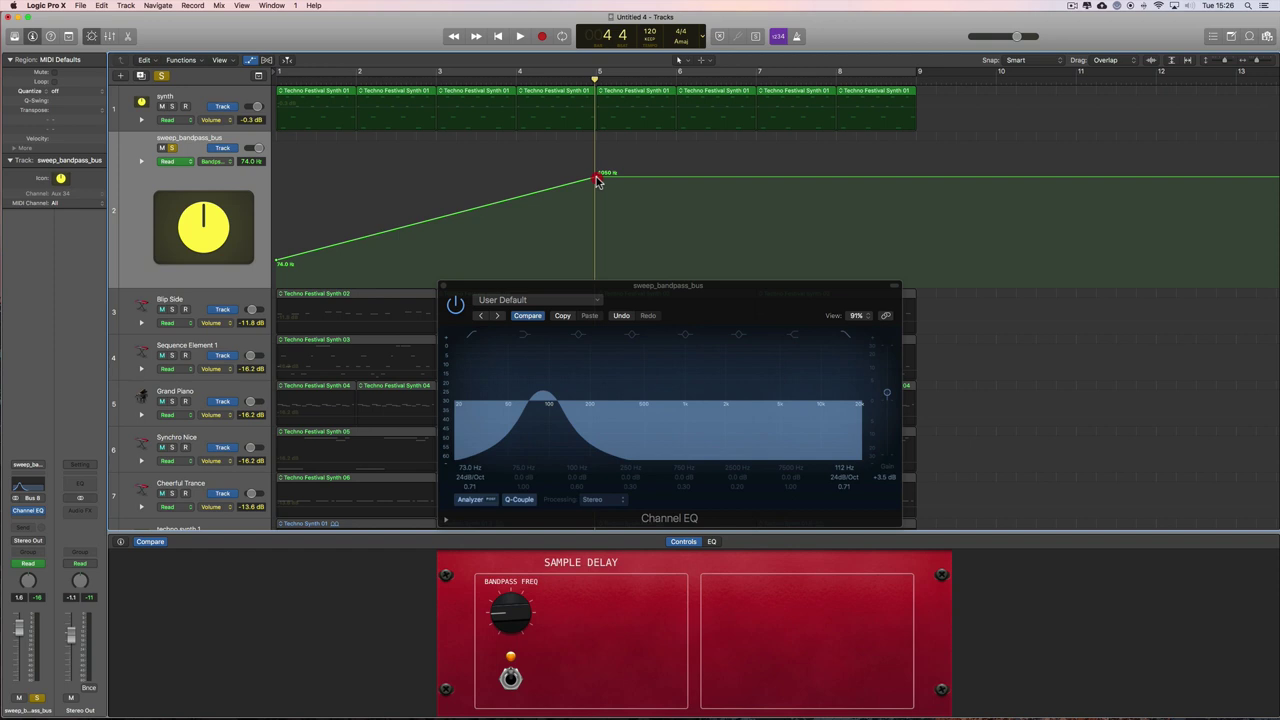
drag(598, 181, 598, 183)
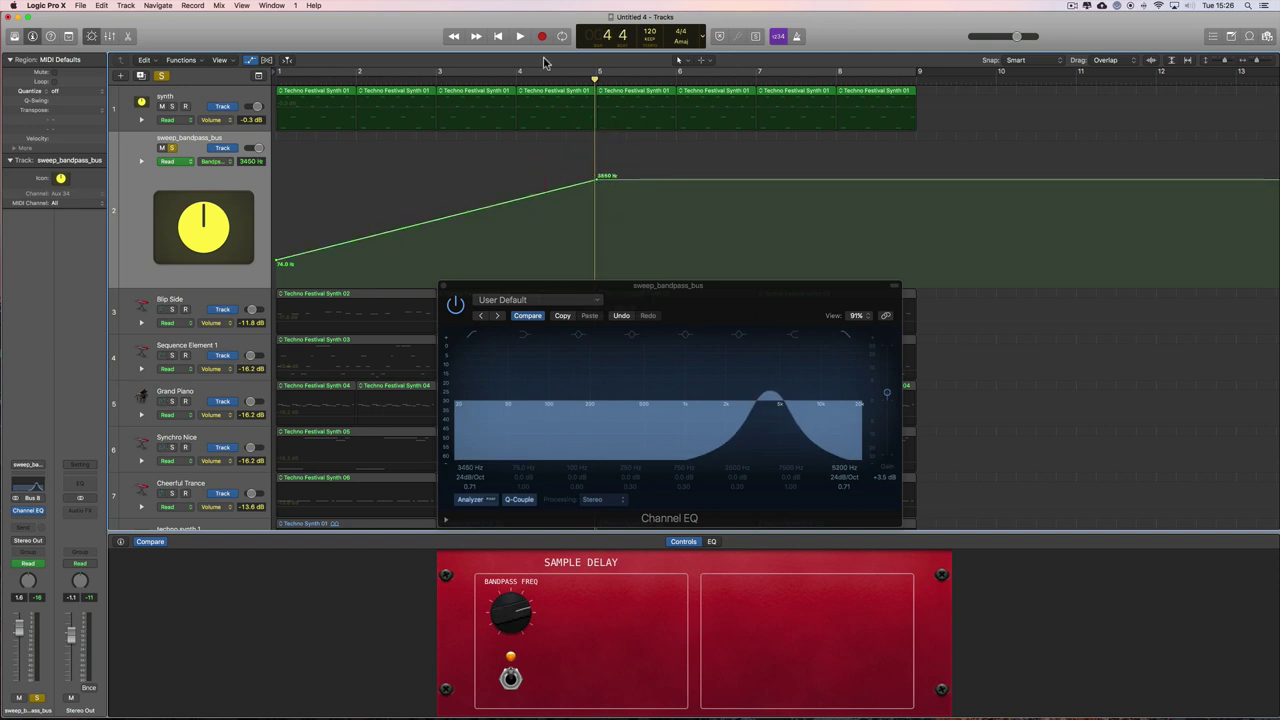
click(497, 36)
key(space)
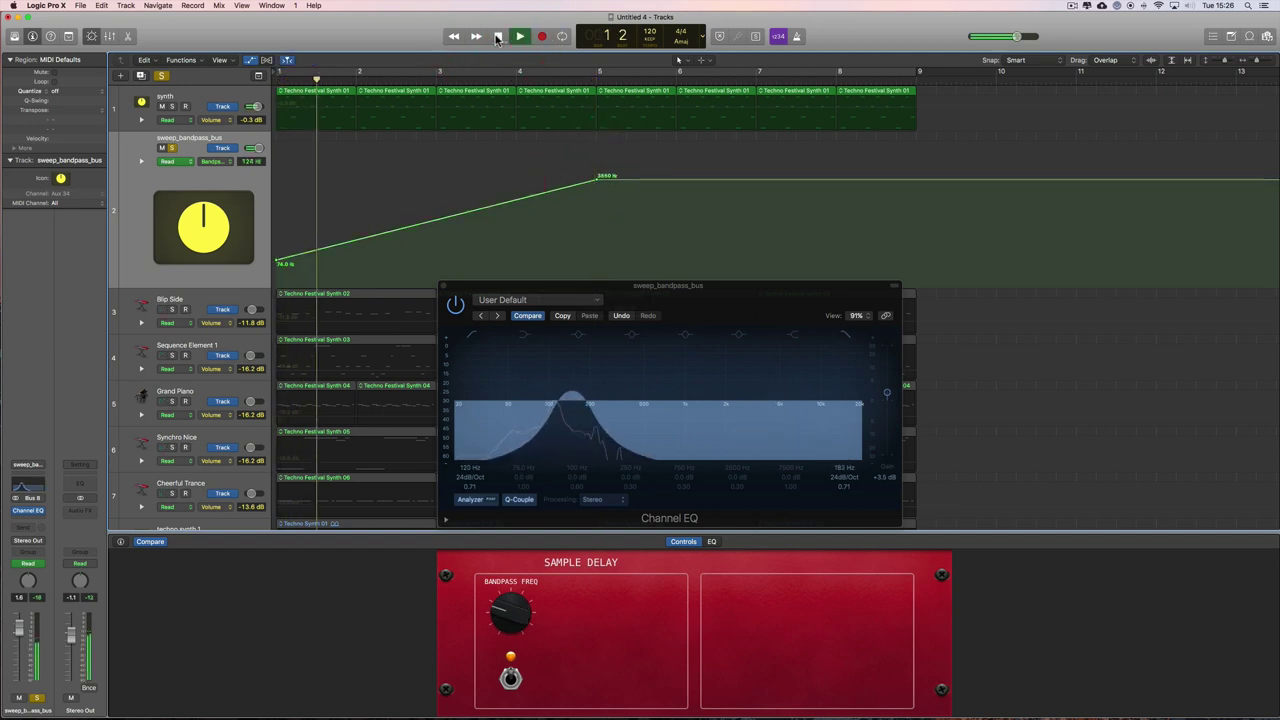
key(space)
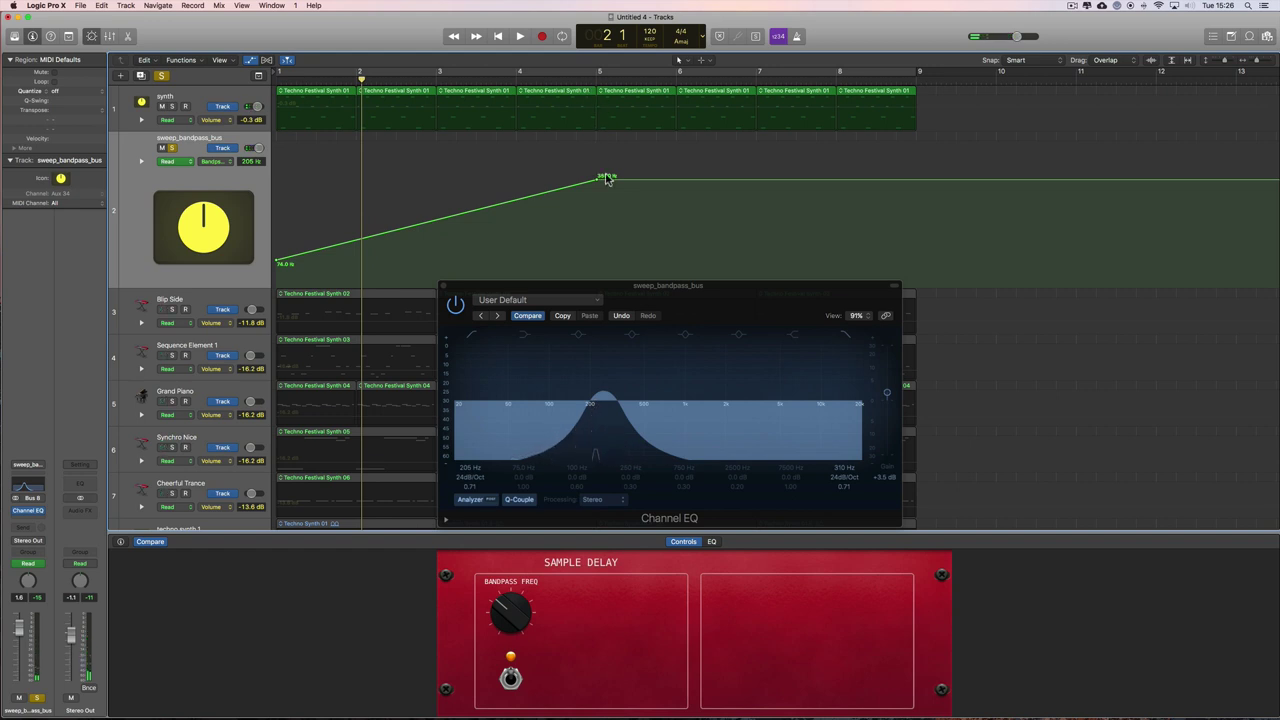
- Switch the bus automation parameter to Smart Controls > Bypass Channel EQ and adjust its start point
click(222, 163)
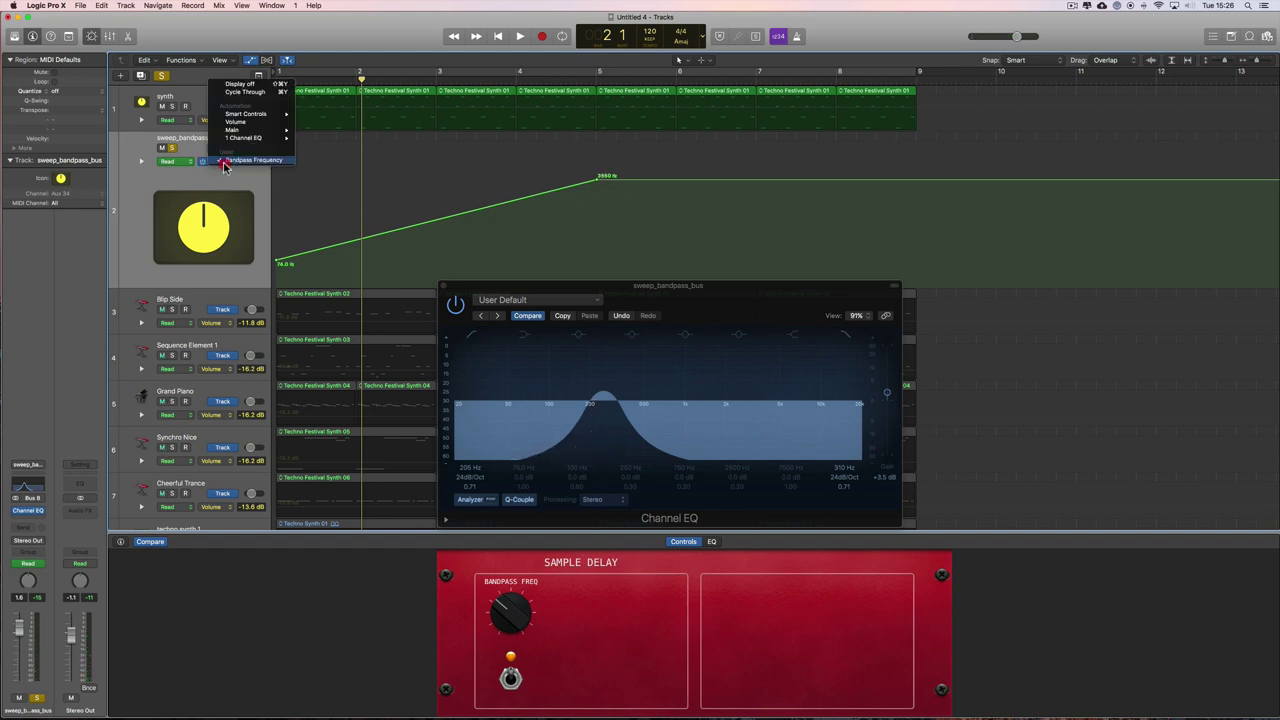
mouse_move(283, 118)
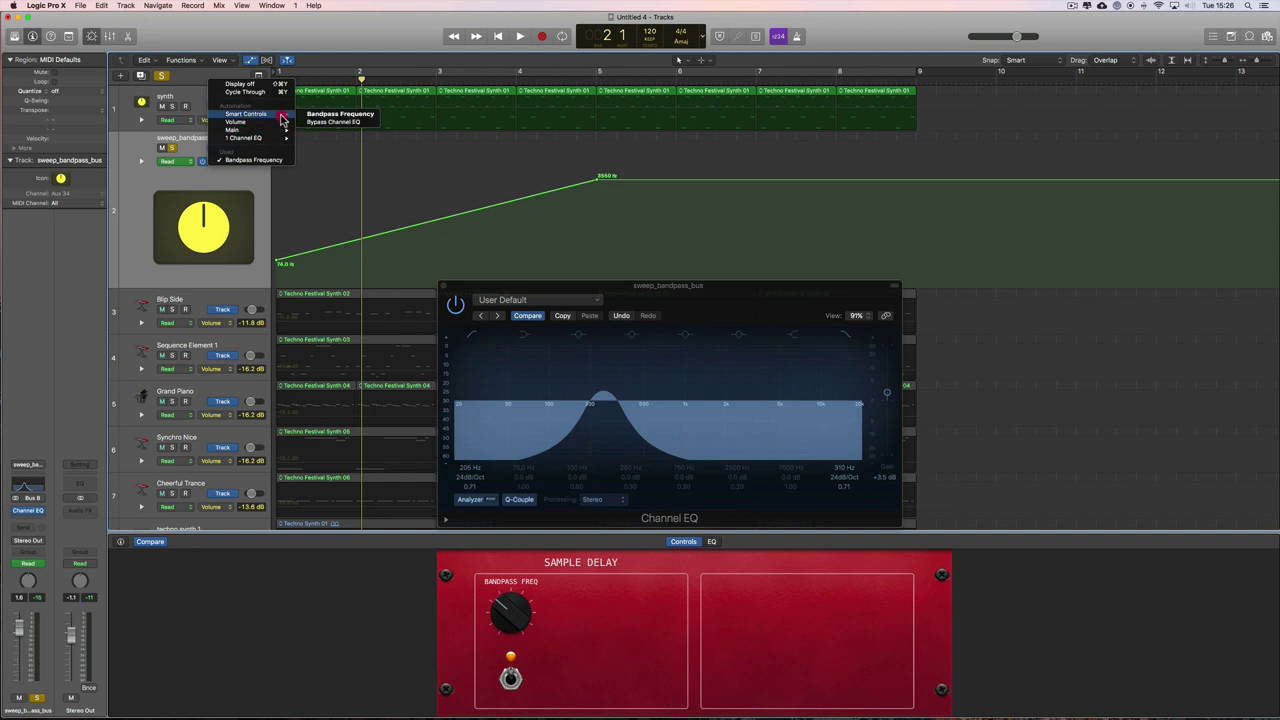
click(343, 124)
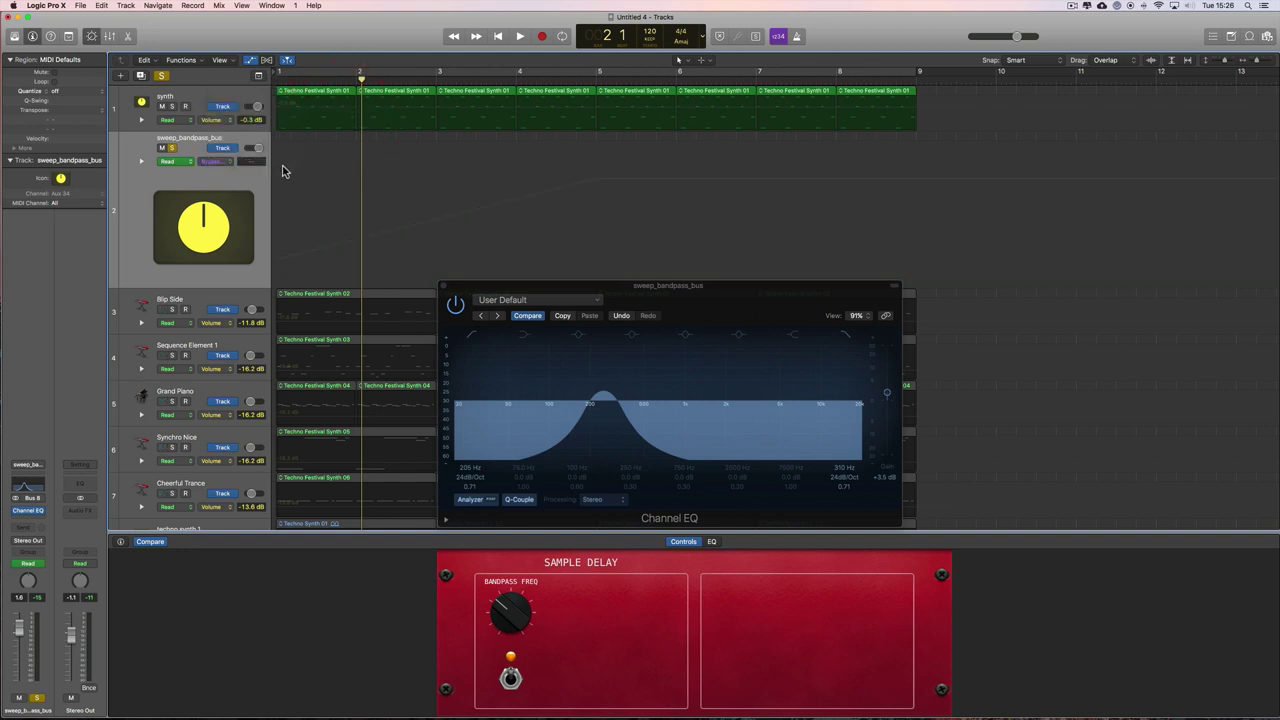
click(344, 165)
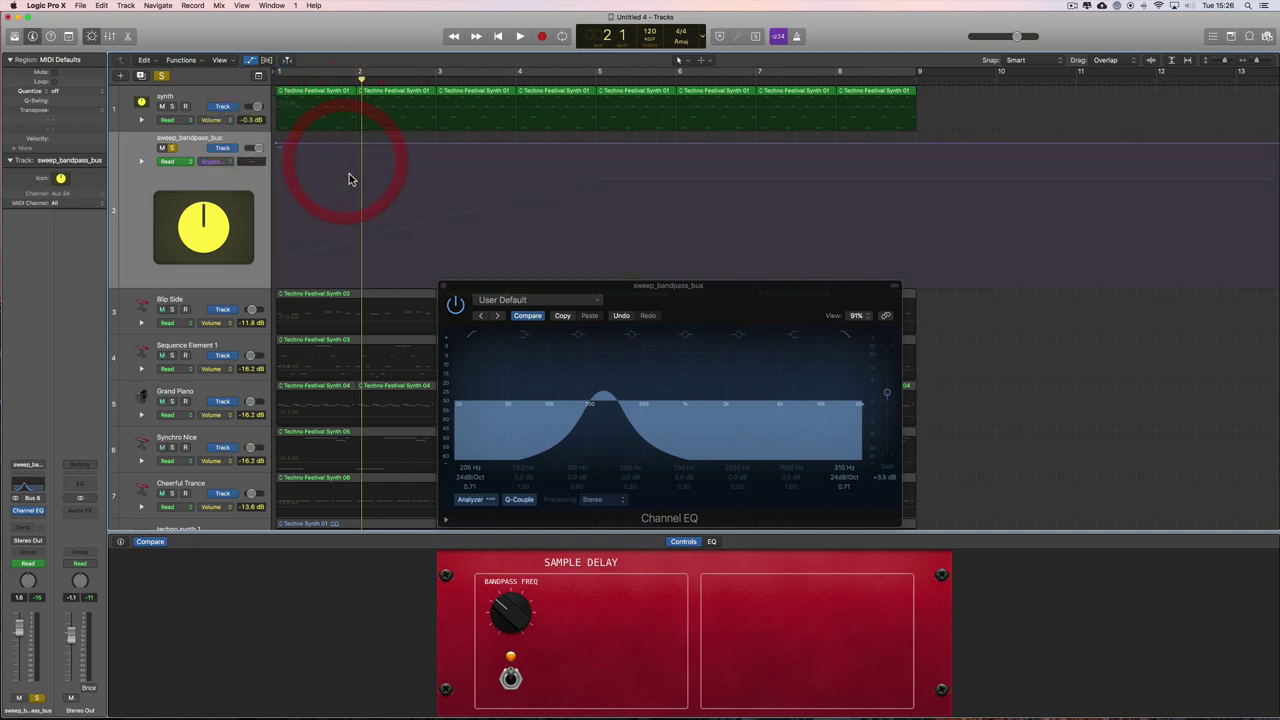
click(278, 148)
mouse_move(278, 148)
mouse_down()
mouse_move(283, 254)
mouse_move(282, 157)
mouse_up()
click(276, 284)
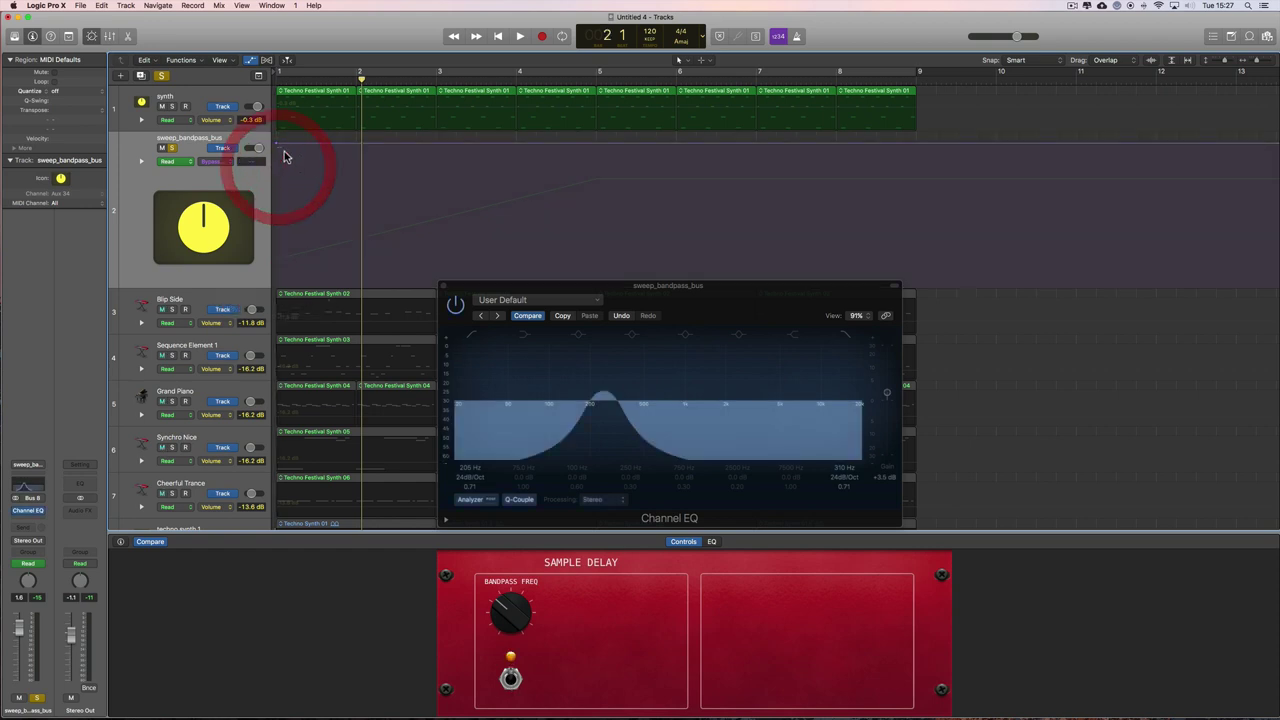
click(596, 145)
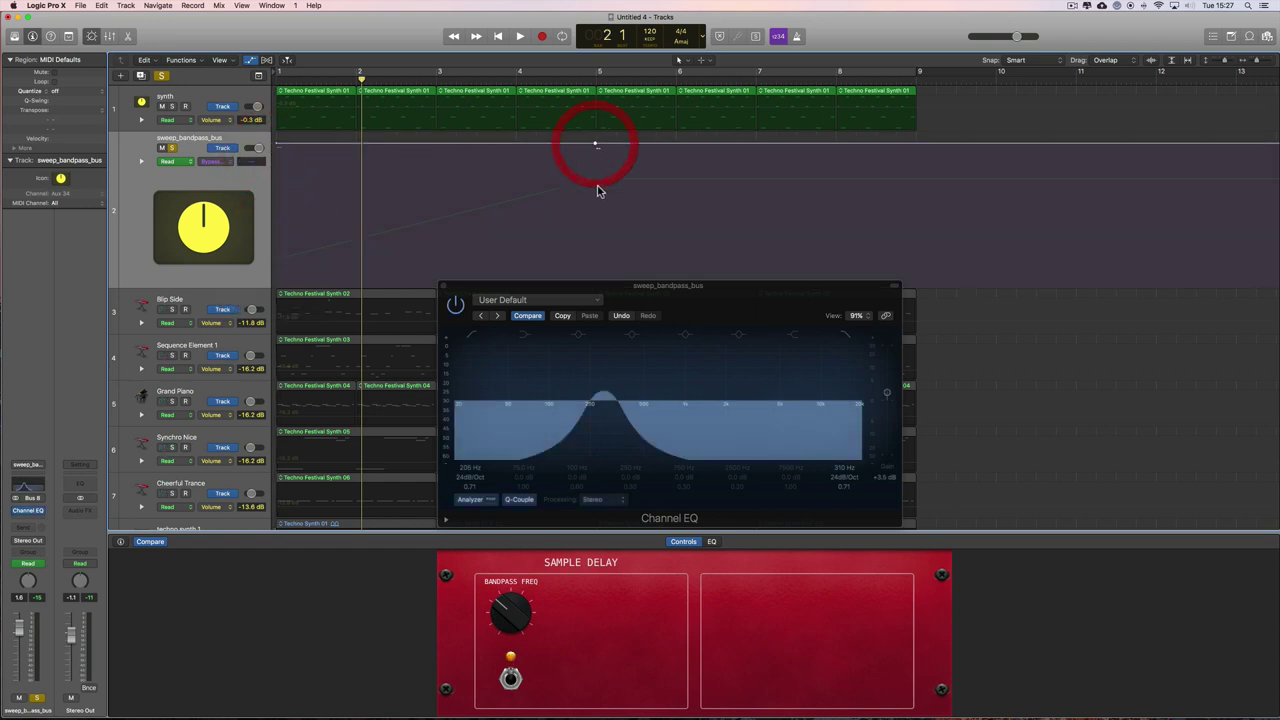
click(596, 147)
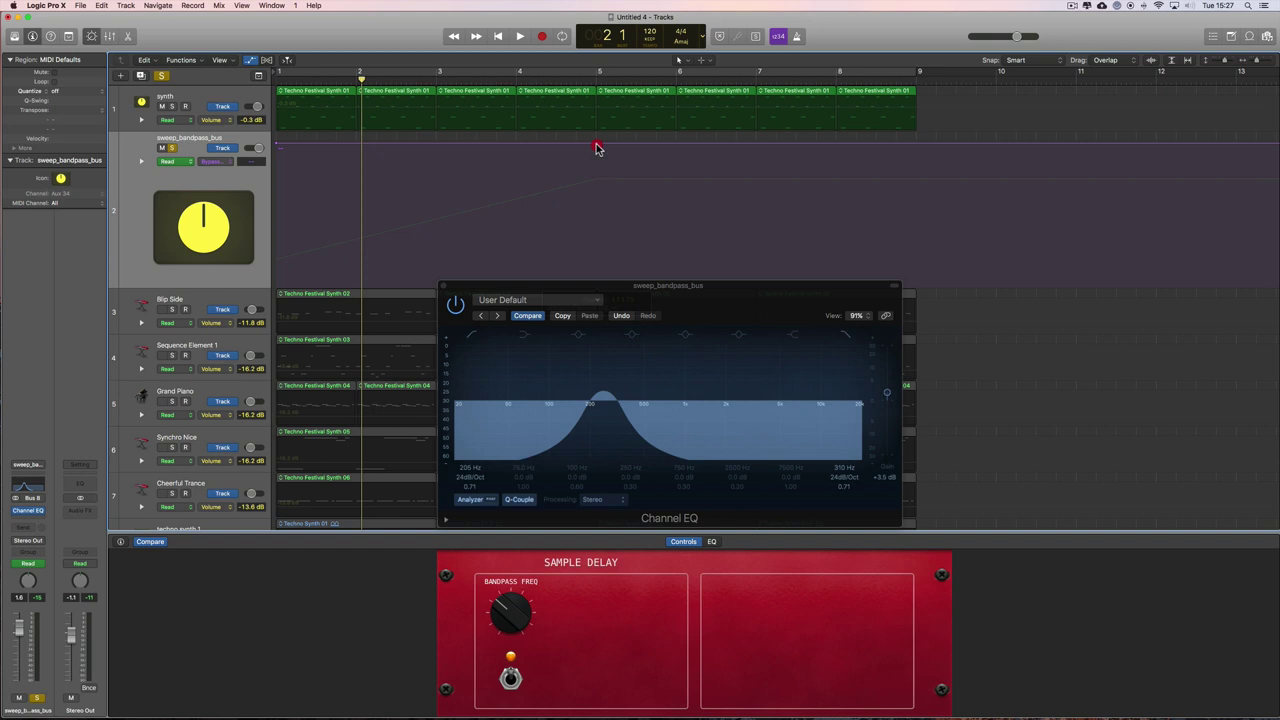
- Drop the bypass automation to Bypassed from a point placed exactly at 5 1 1 1
drag(600, 287, 601, 325)
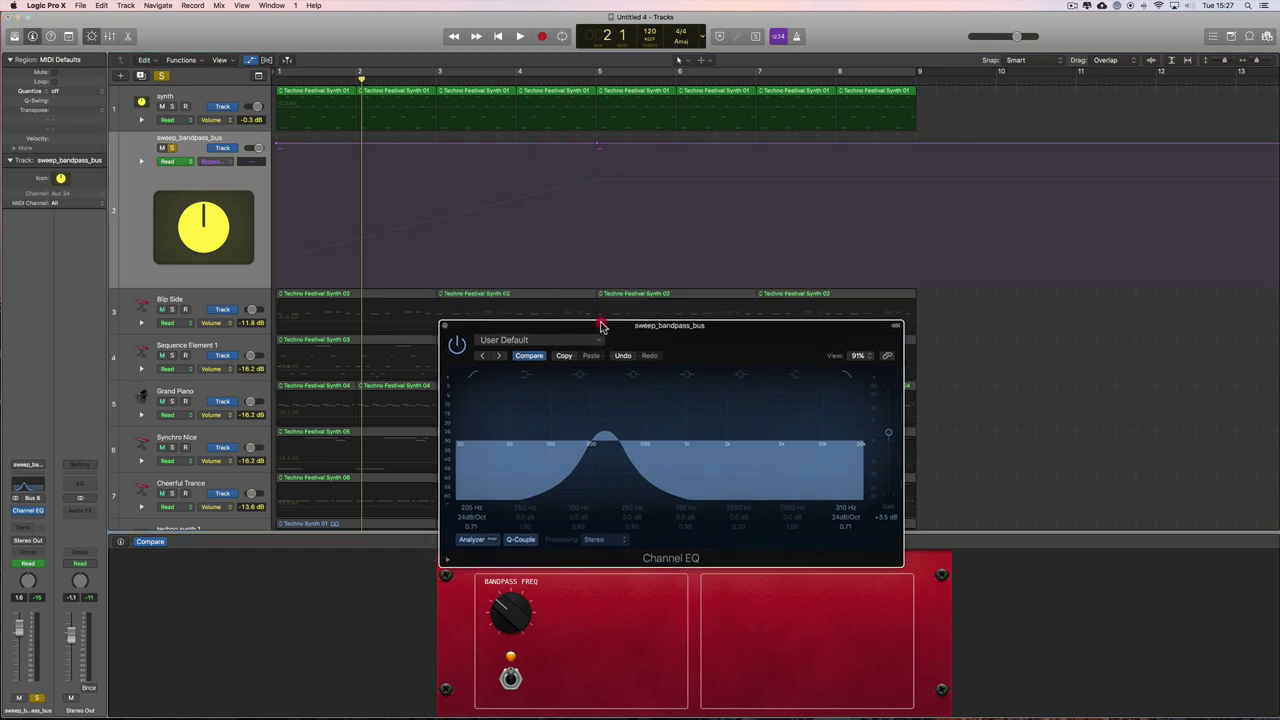
drag(596, 148, 600, 237)
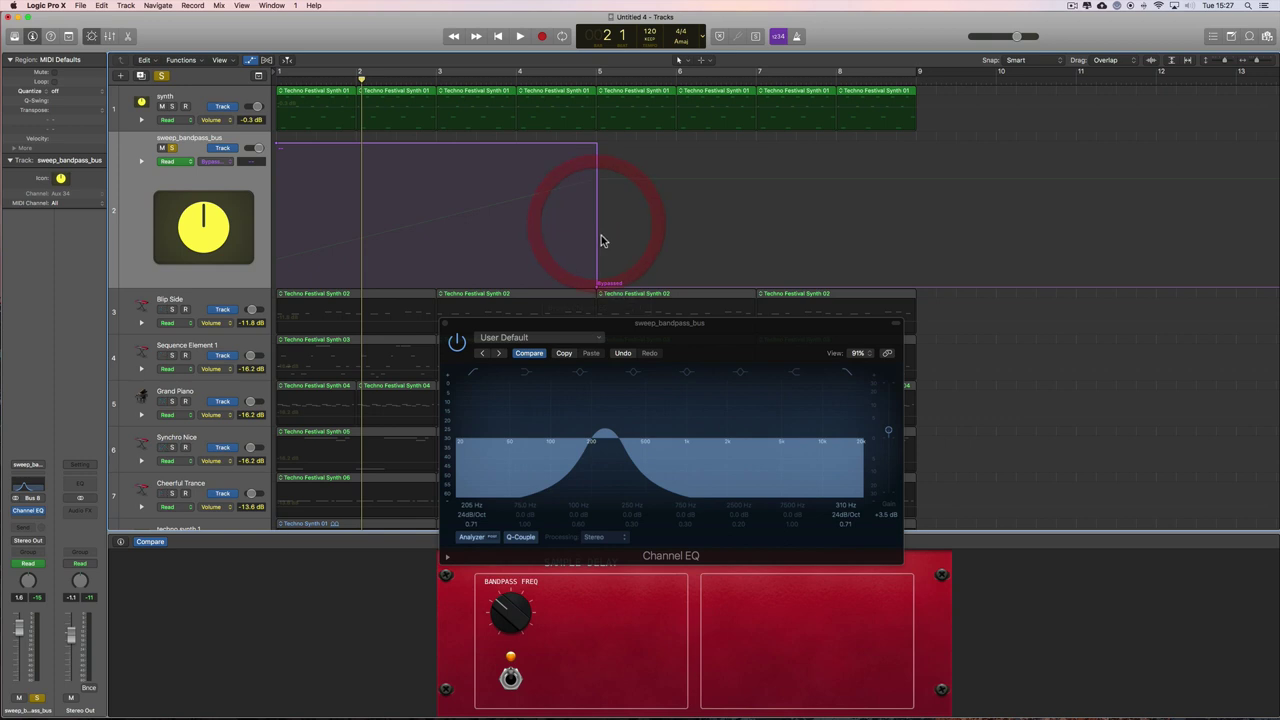
click(597, 287)
drag(597, 287, 596, 287)
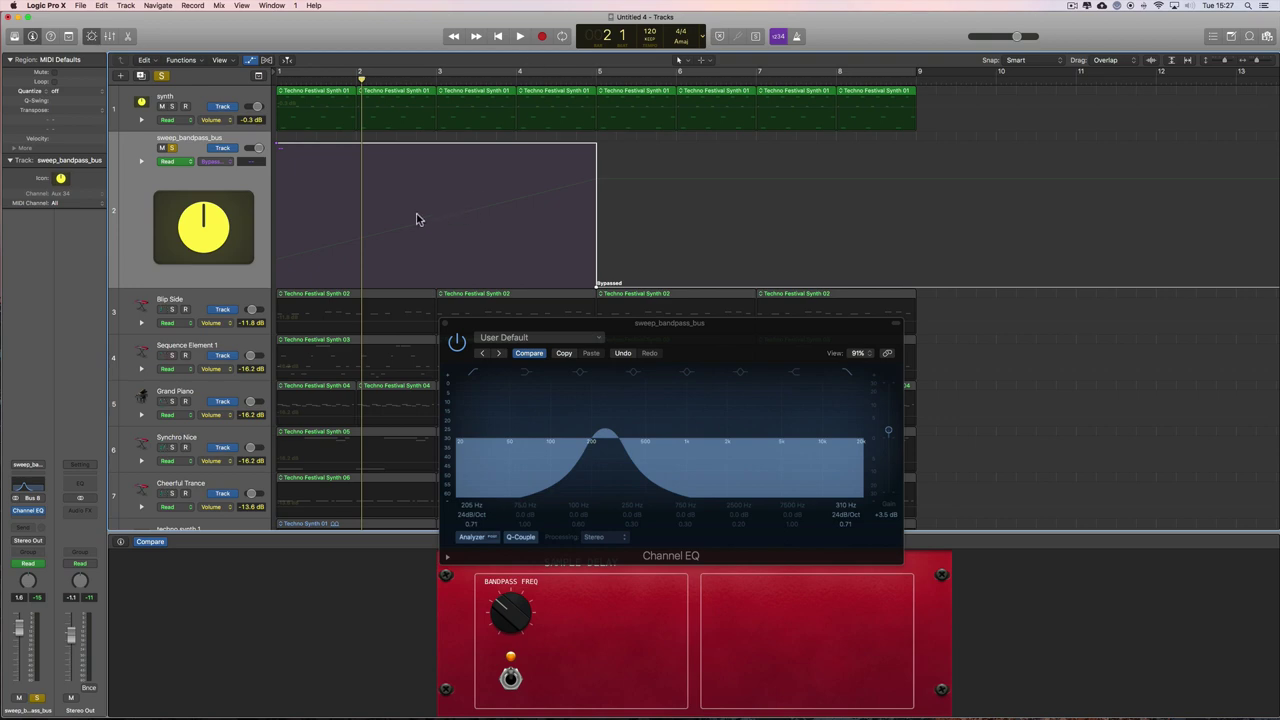
- View the Bandpass Frequency automation, then switch the lane back to Bypass Channel EQ
click(230, 162)
click(256, 150)
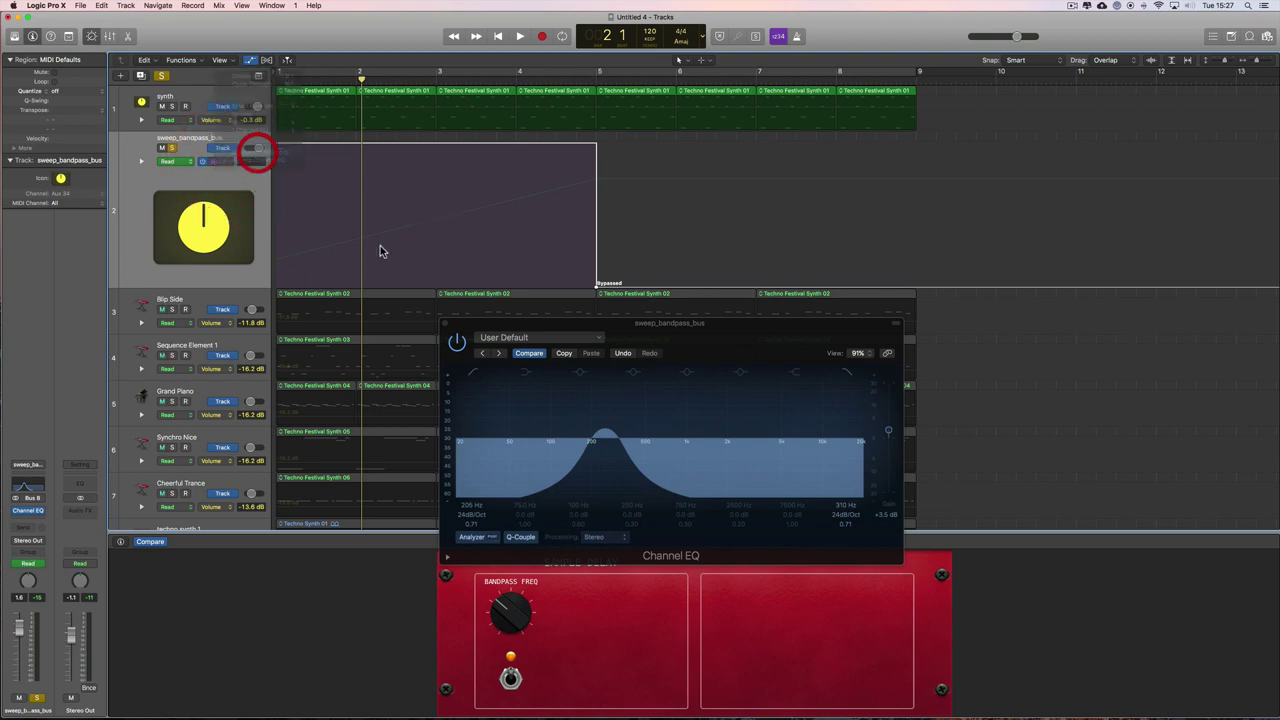
click(229, 166)
click(275, 170)
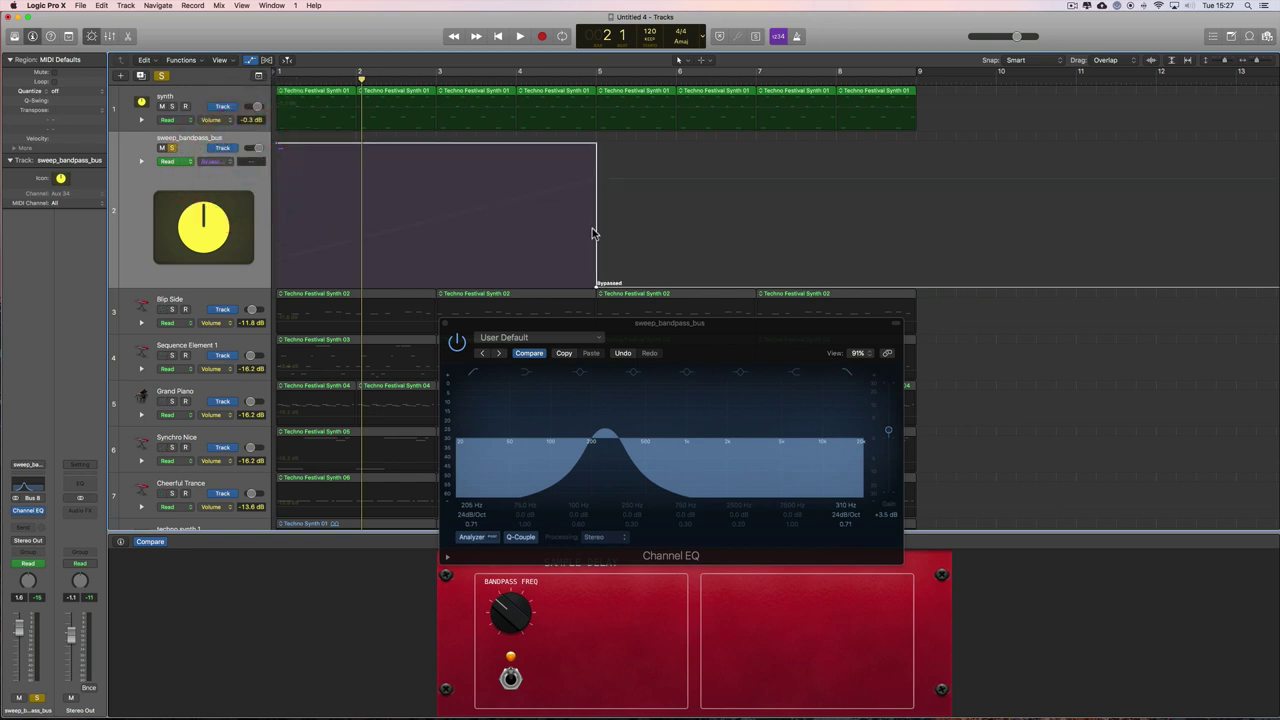
- Play from bar 1, stop just after bar 5, then scroll down and reposition the Channel EQ window
click(498, 36)
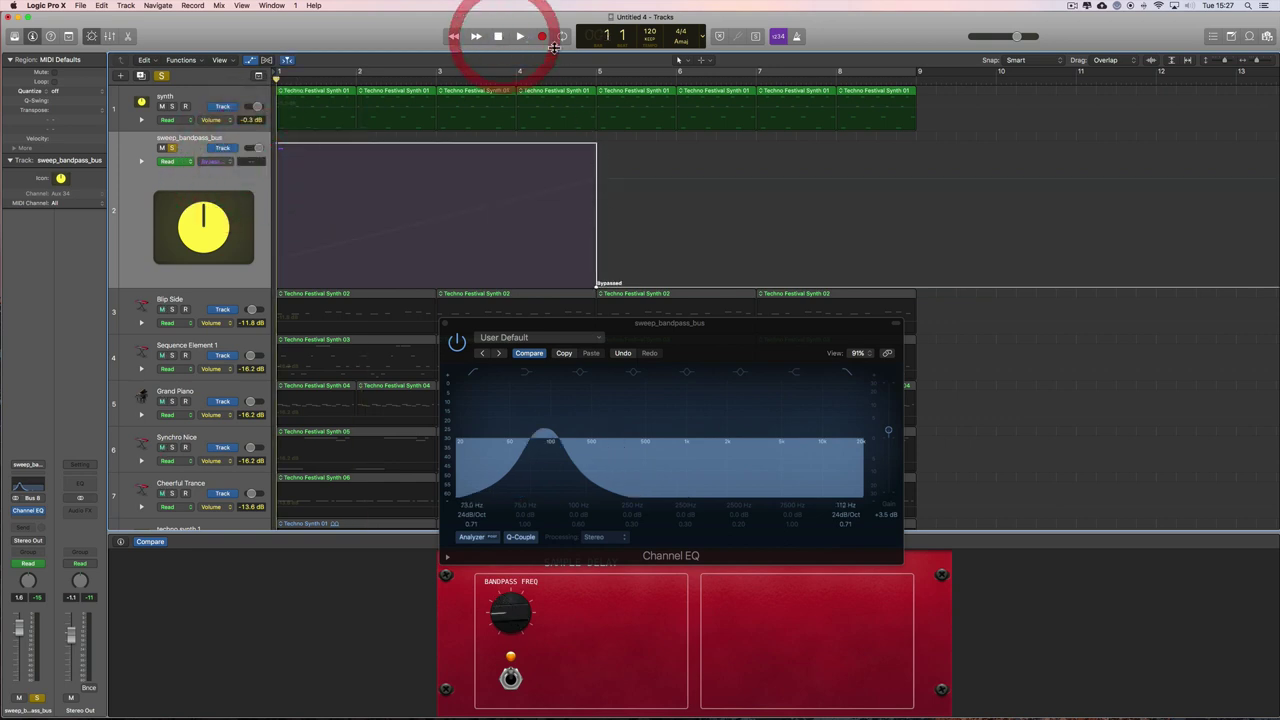
click(519, 37)
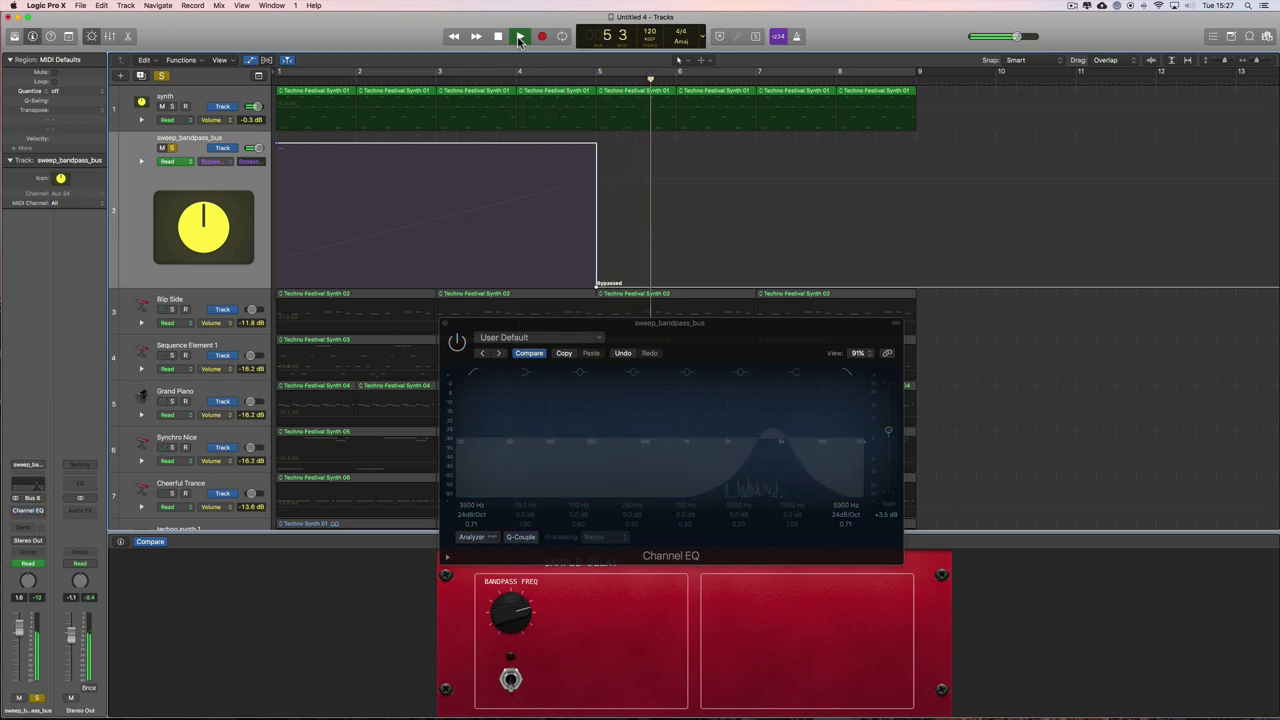
click(519, 38)
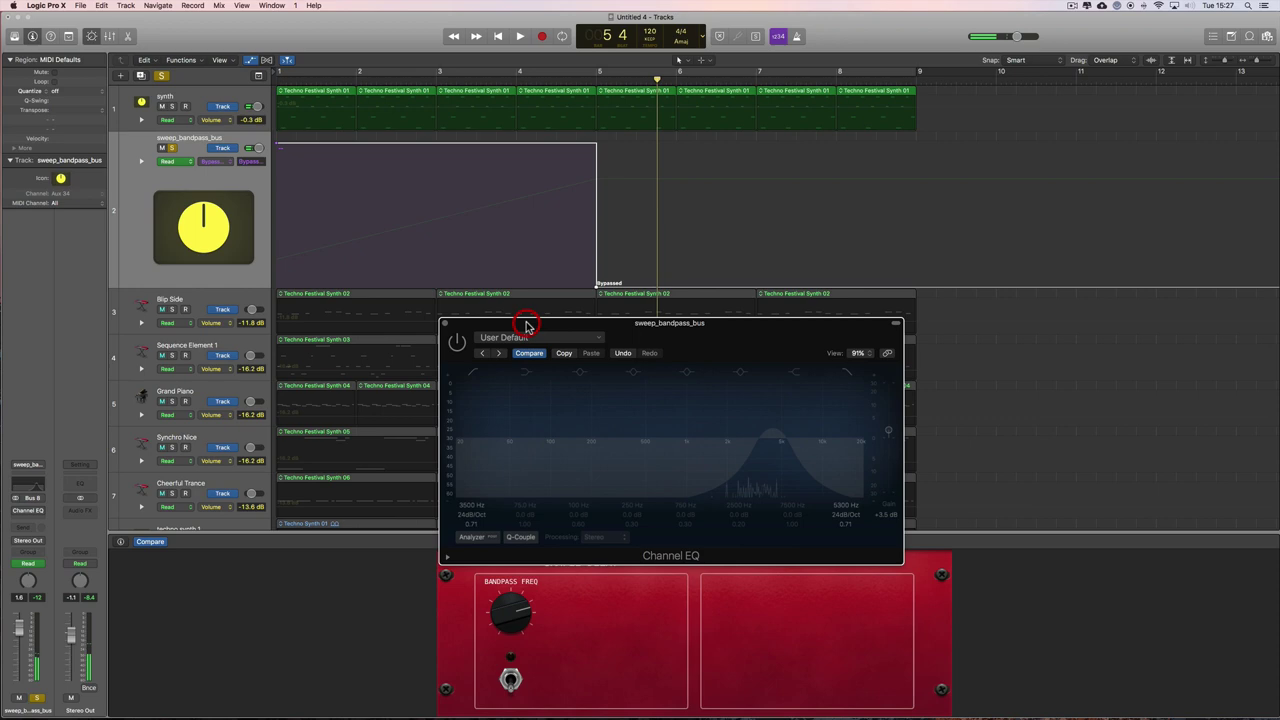
scroll(535, 298, down, 2)
drag(543, 323, 737, 214)
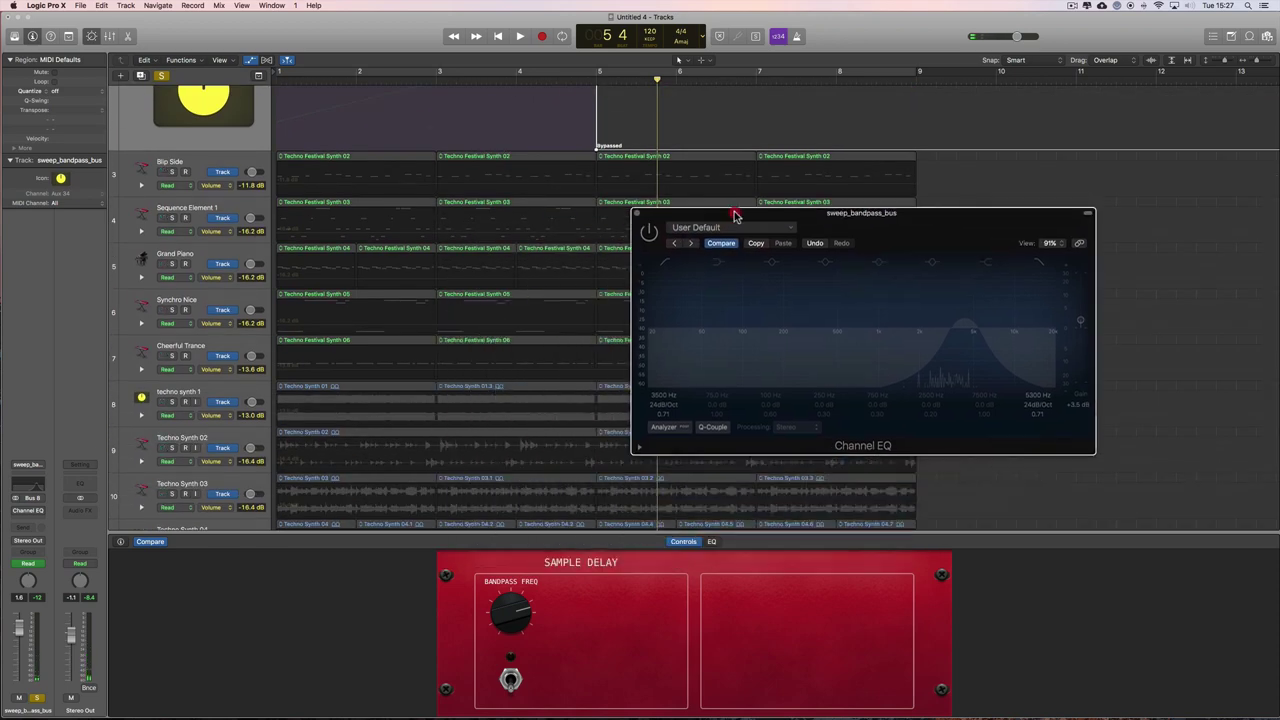
- Open the Drummer editor for the drum region and turn Fills up, then slightly back down
scroll(614, 352, down, 2)
scroll(614, 352, down, 1)
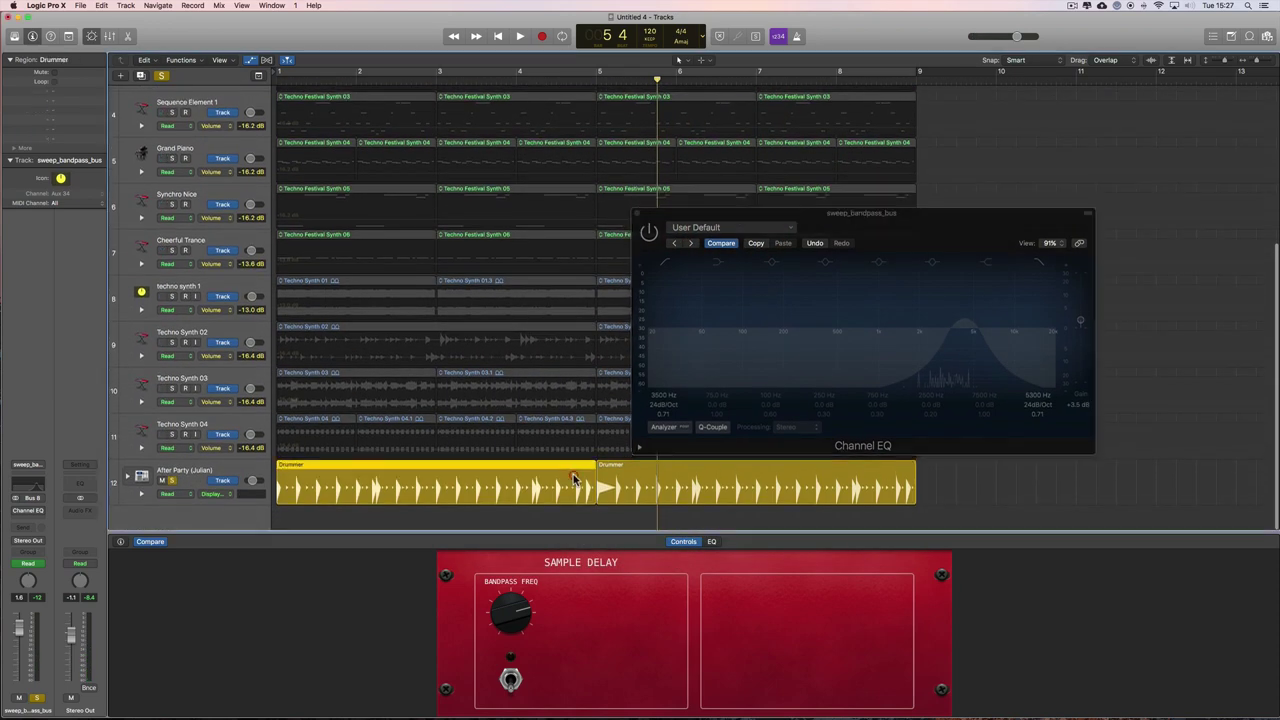
double_click(573, 474)
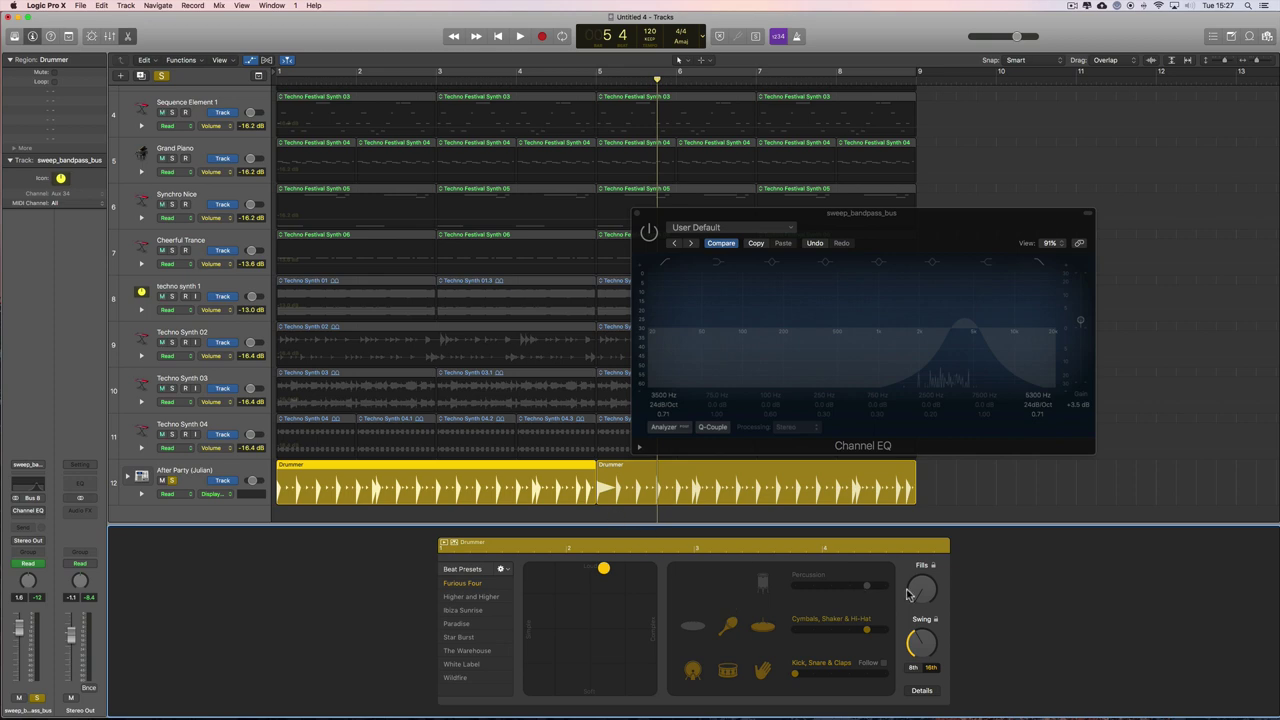
drag(930, 600, 927, 556)
click(924, 596)
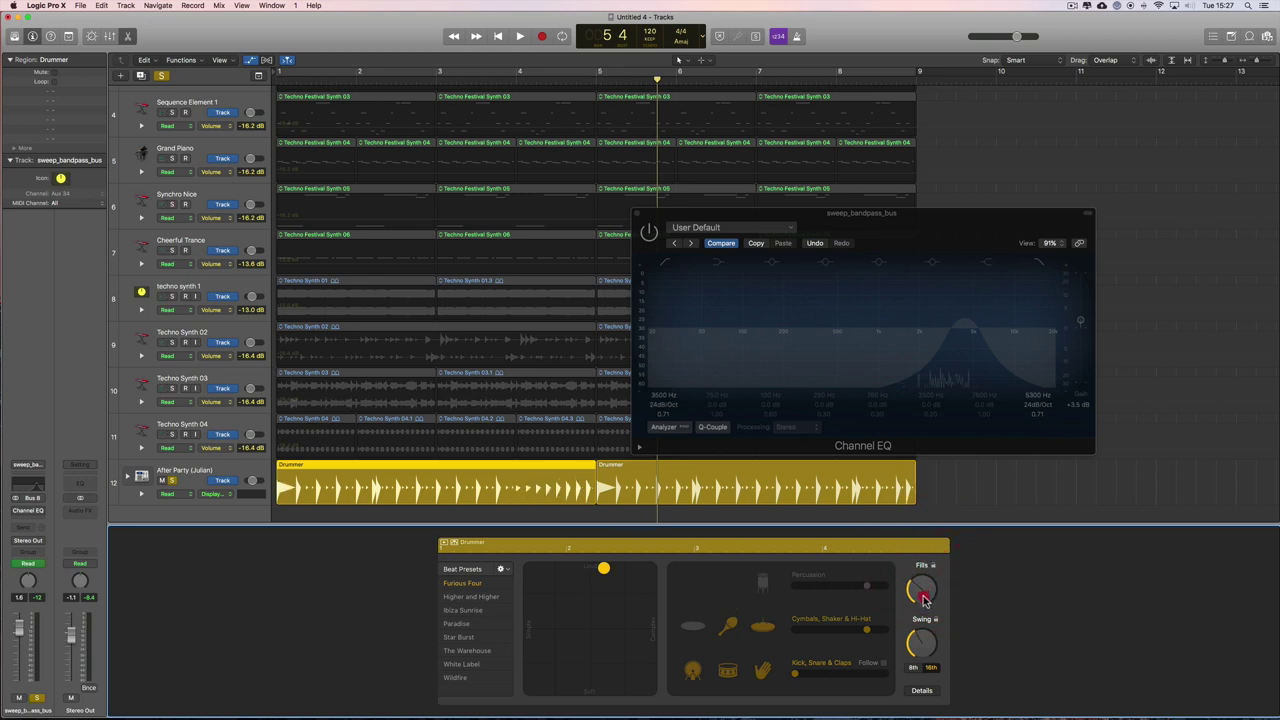
drag(924, 598, 925, 593)
click(924, 596)
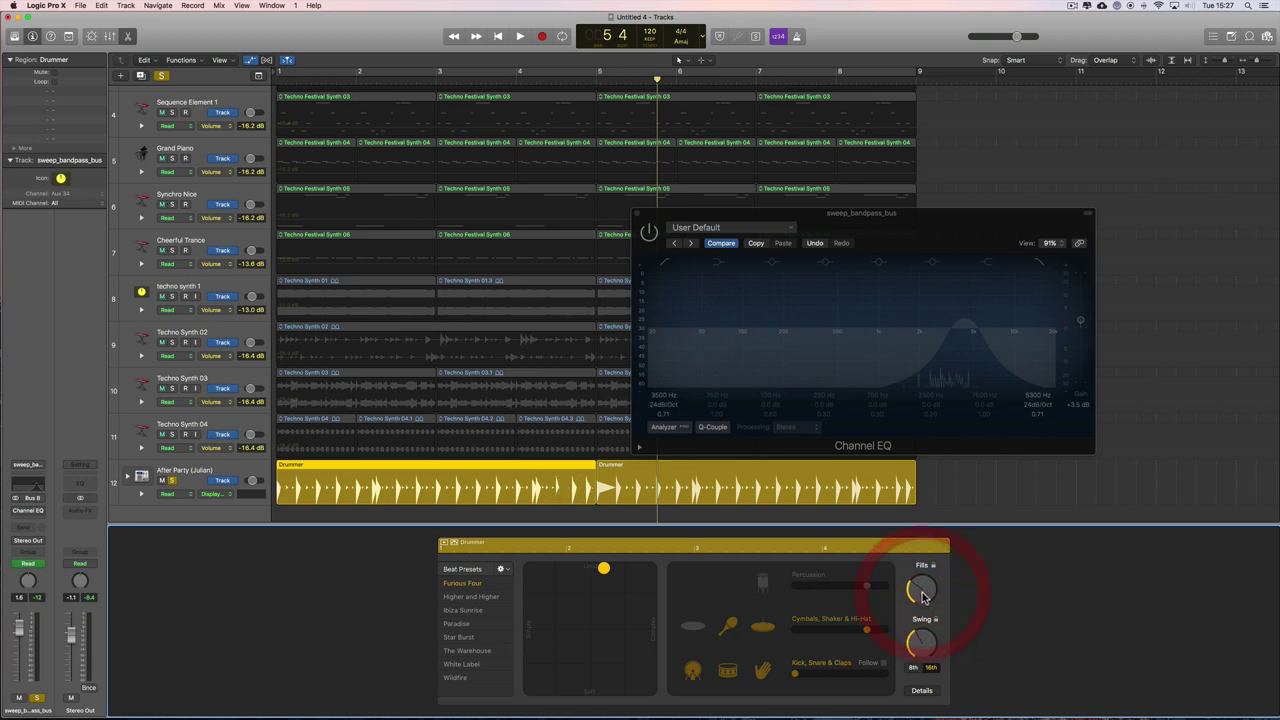
- Play from bar 4, stop just past bar 5, and scroll the track list to the top
double_click(495, 82)
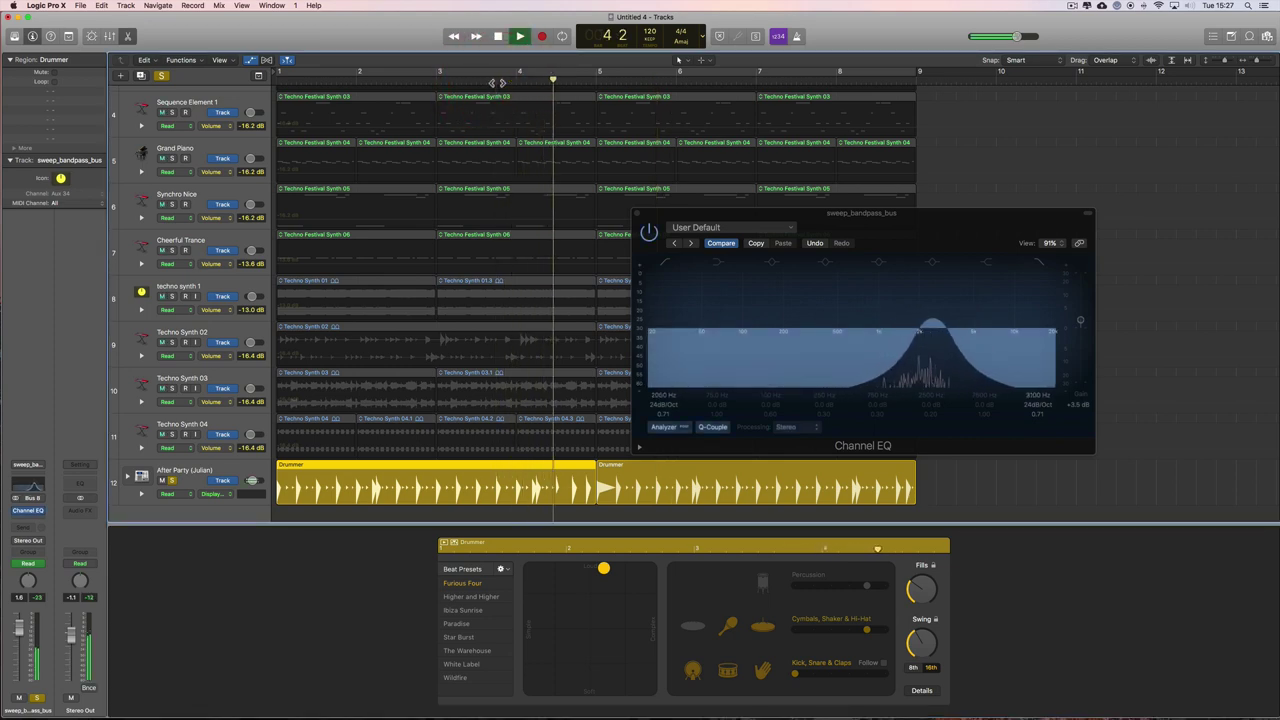
key(space)
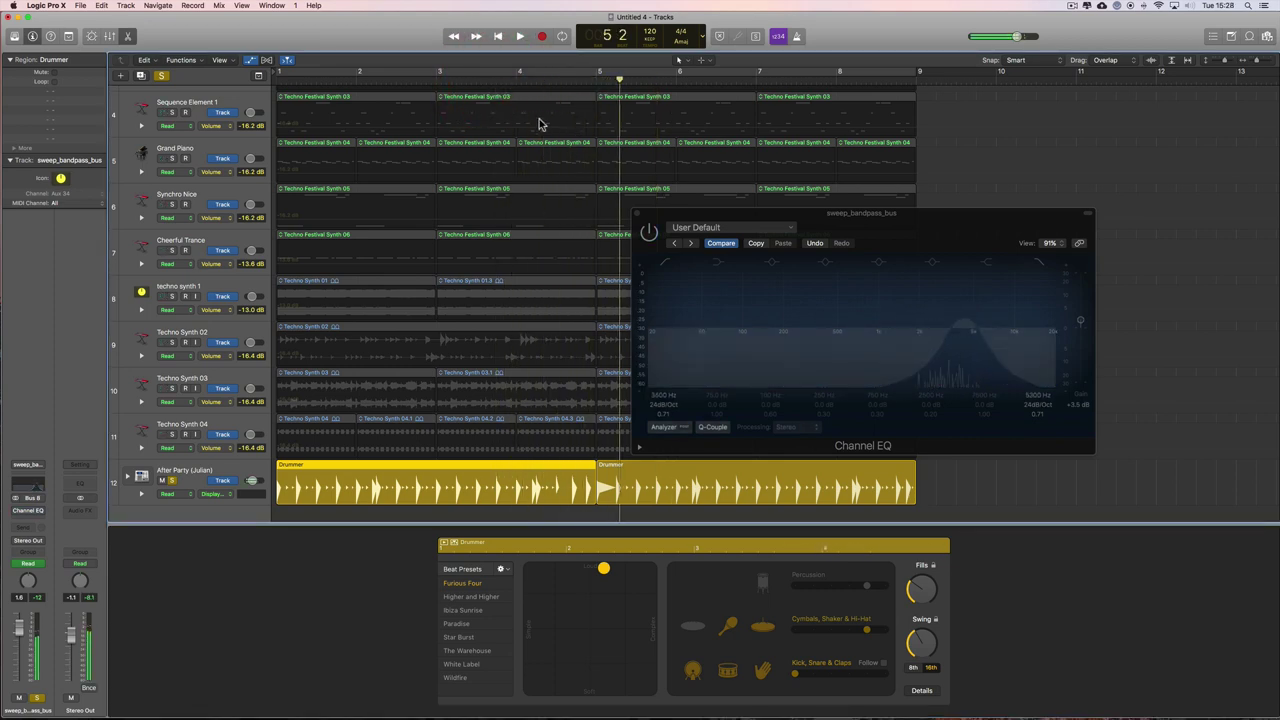
scroll(538, 124, up, 5)
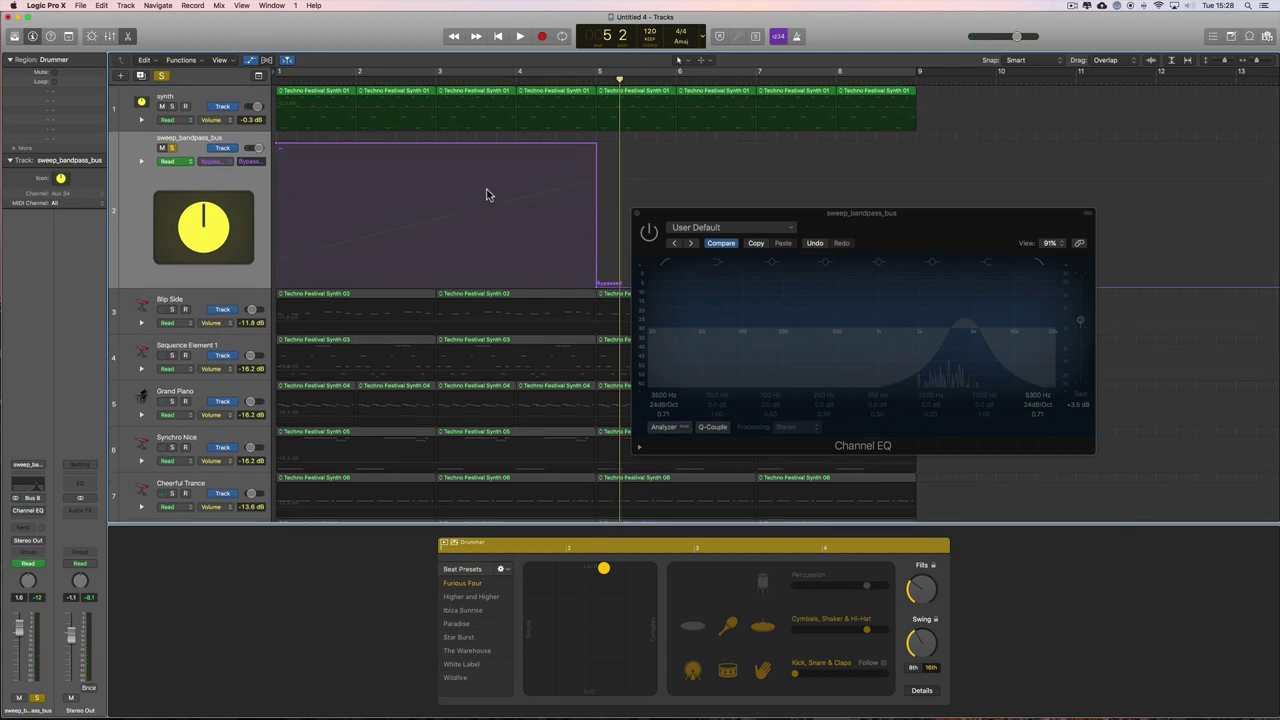
- Run Mix > Delete Automation > Delete All Track Automation on sweep_bandpass_bus, then return to the project start
click(219, 6)
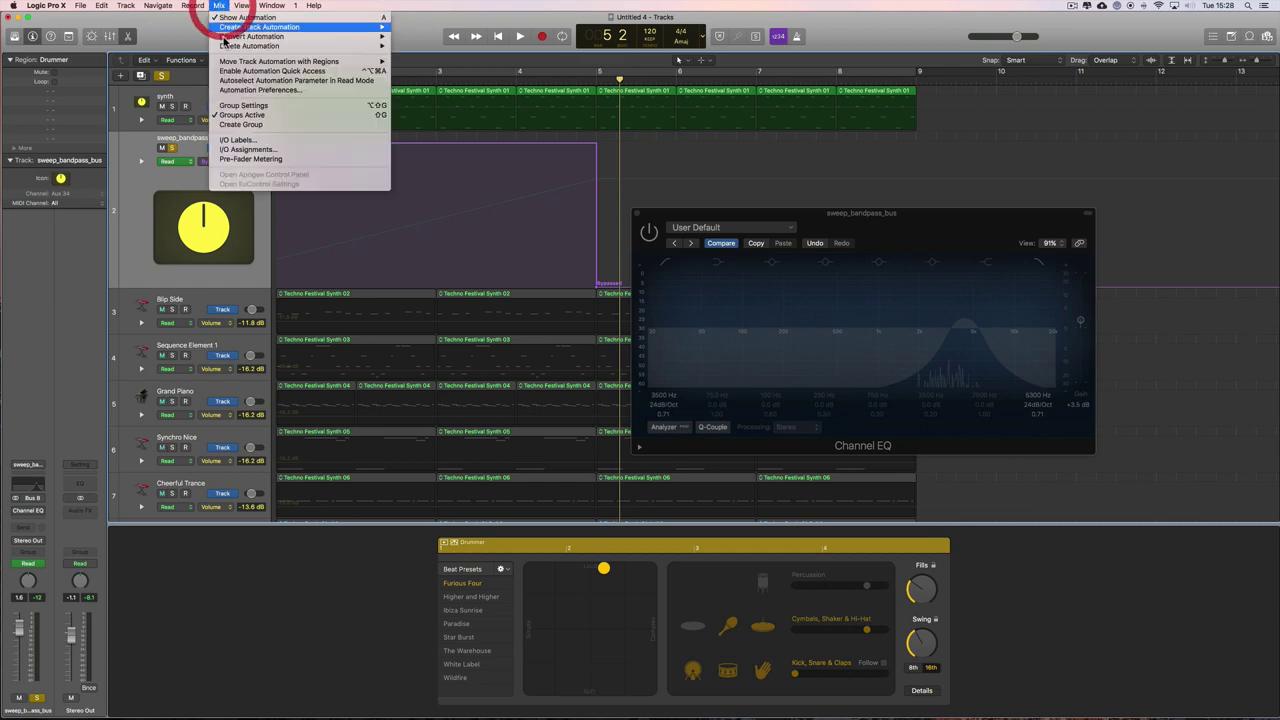
mouse_move(250, 46)
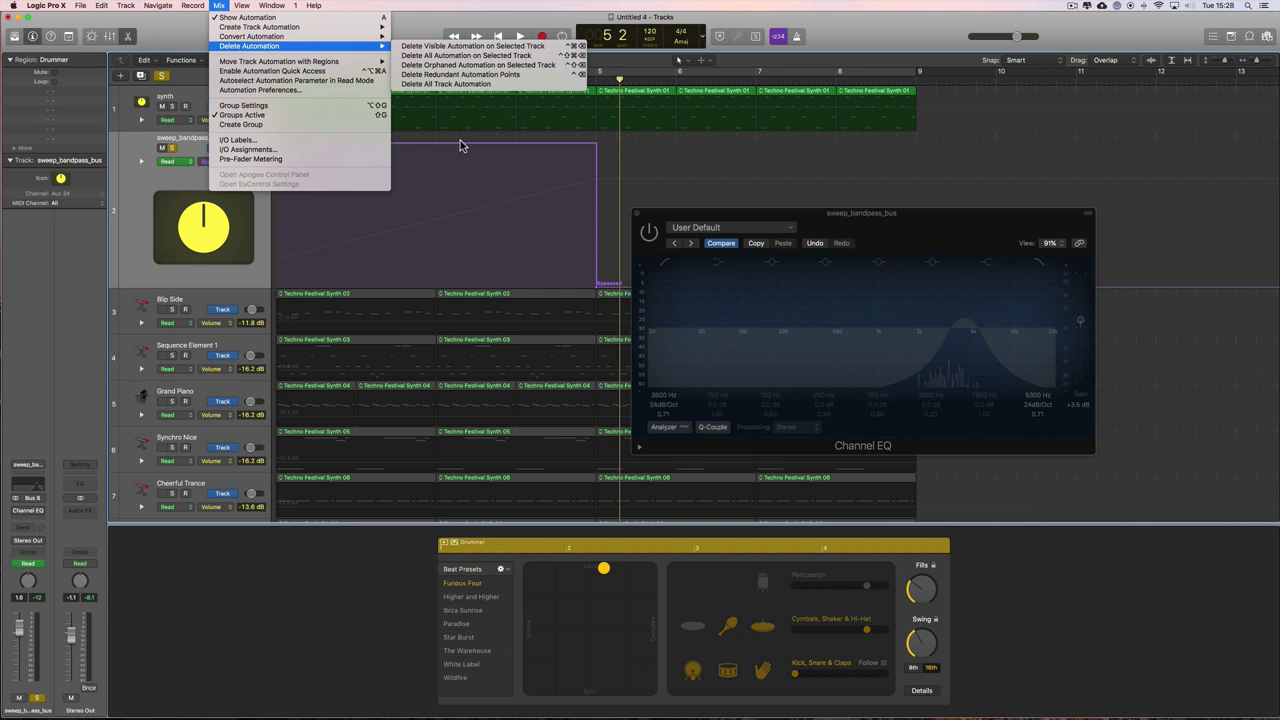
click(448, 84)
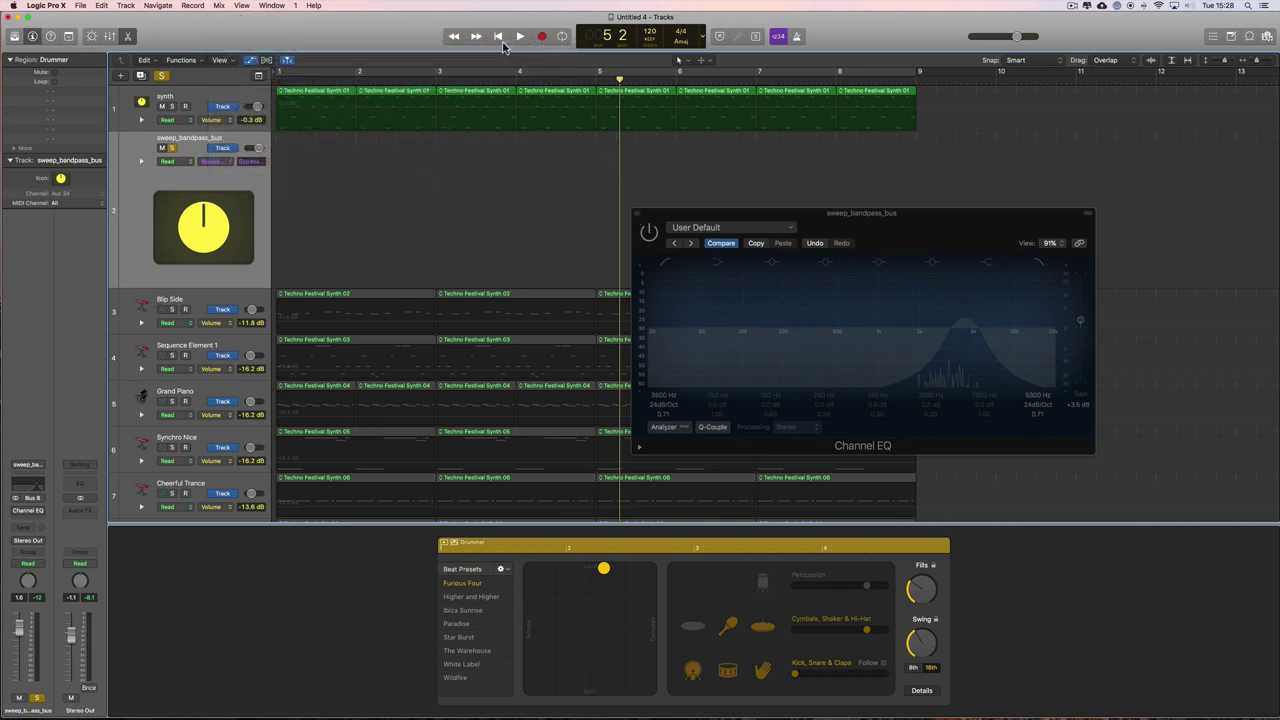
key(Return)
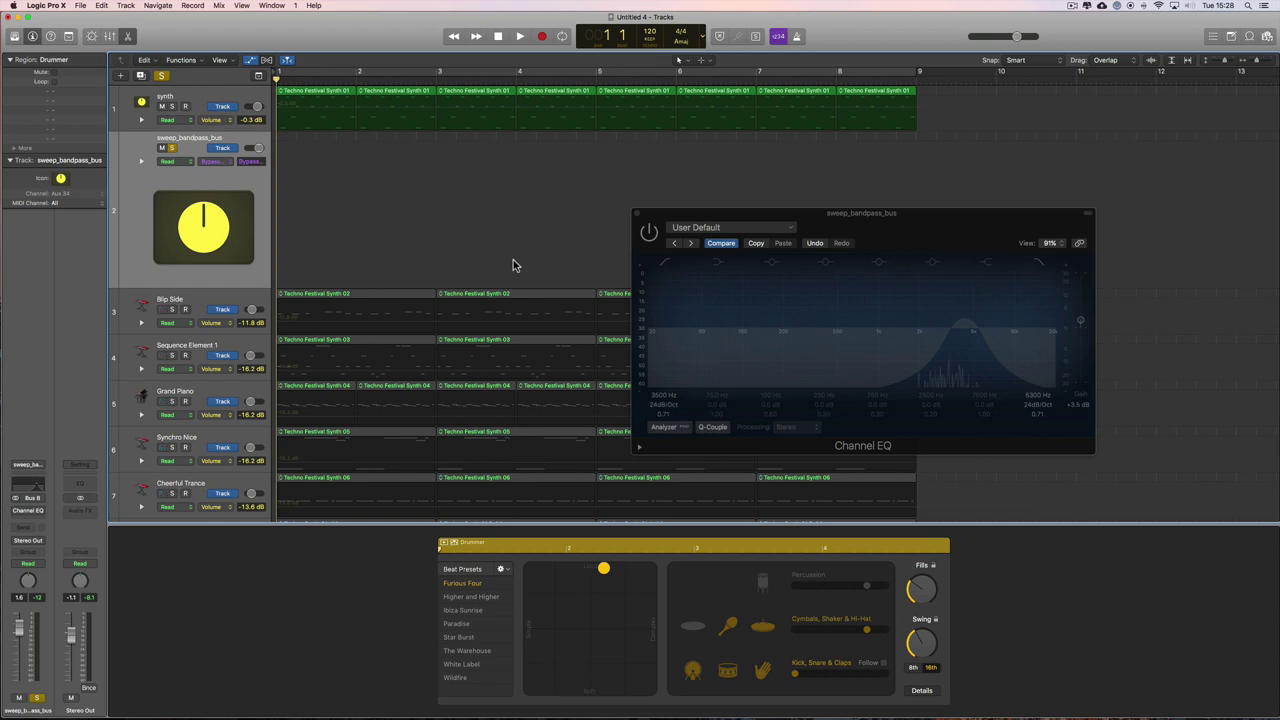
- Turn the Bandpass Freq Smart Control down to about 138 Hz, re-enable the Channel EQ, and move the playhead to bar 1
click(91, 36)
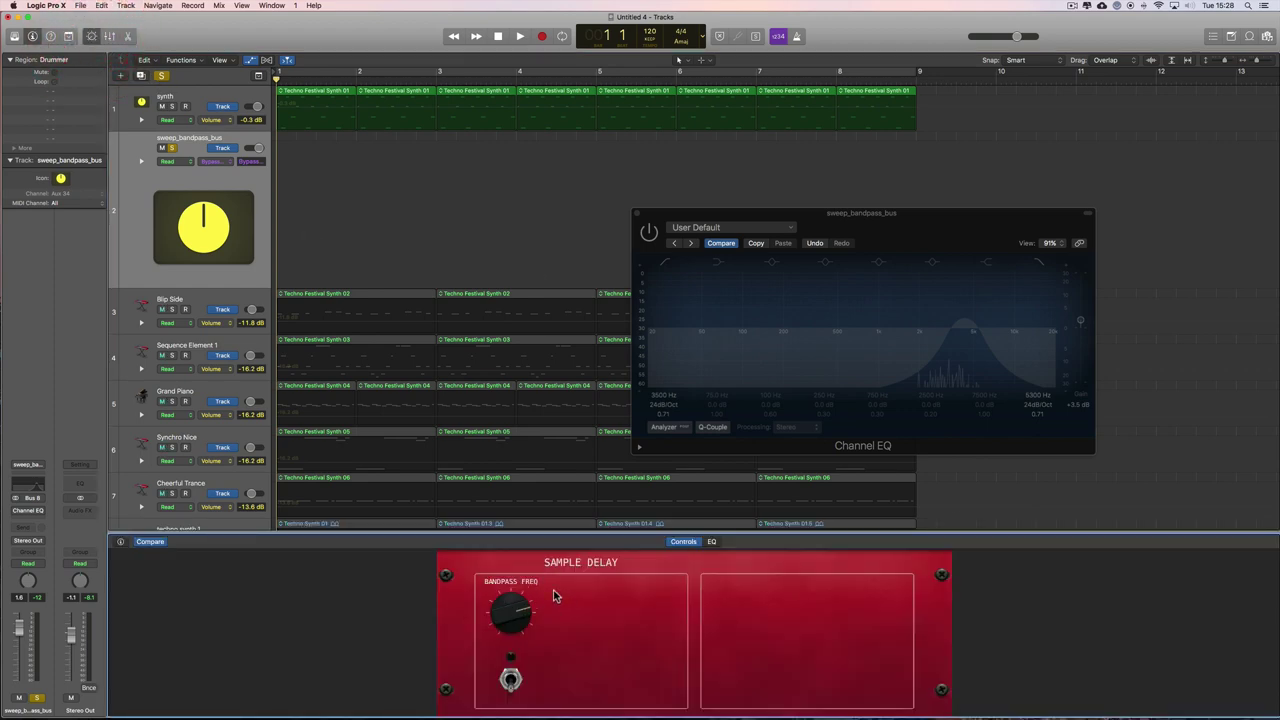
drag(660, 216, 654, 291)
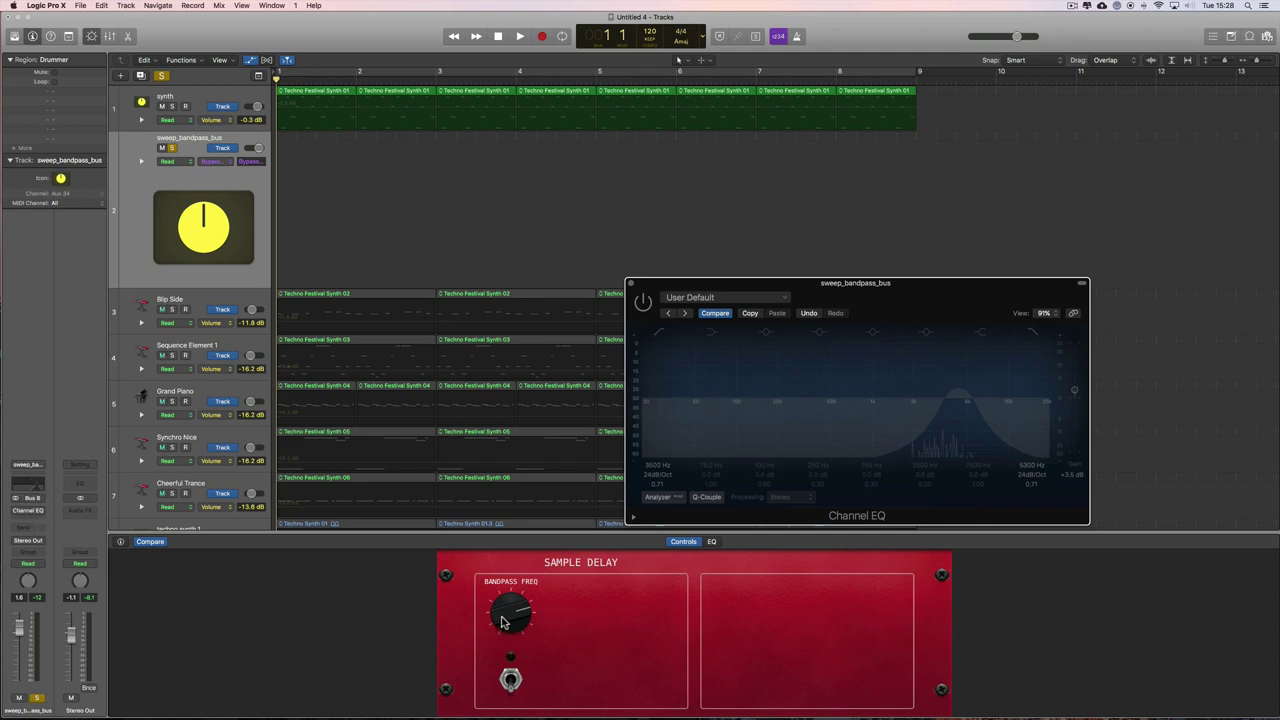
drag(503, 622, 526, 682)
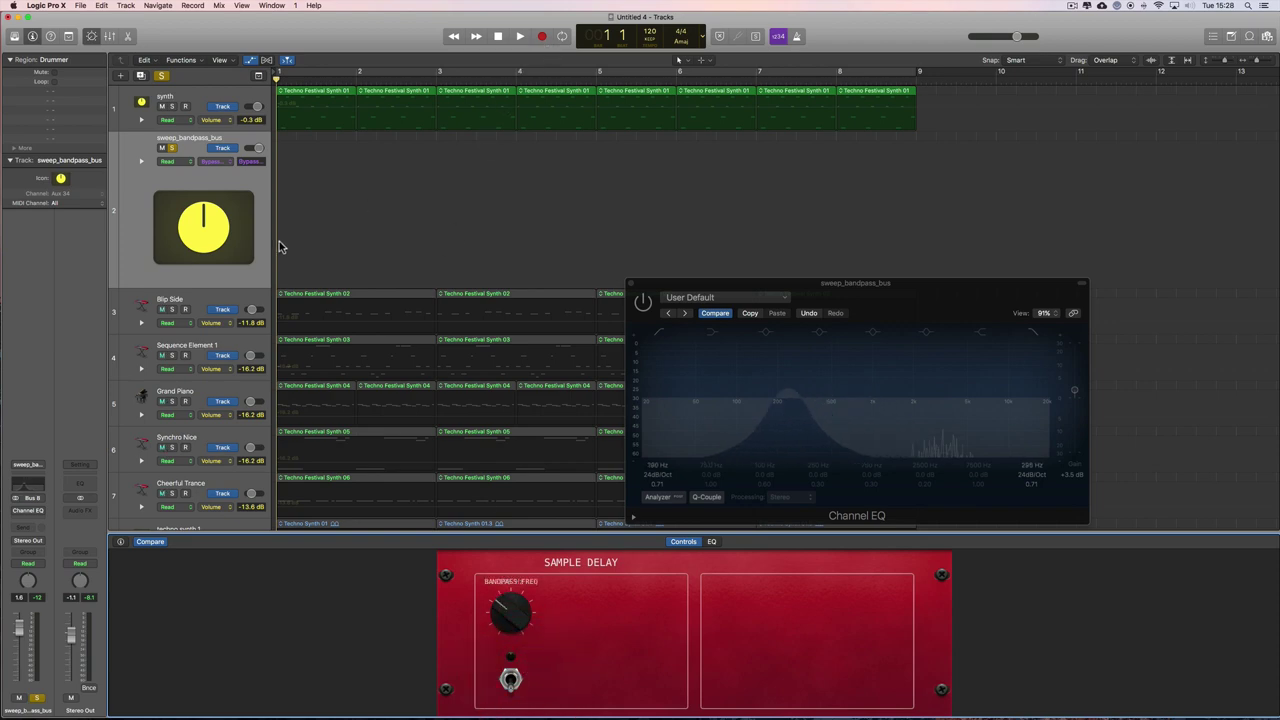
mouse_move(510, 627)
mouse_down()
mouse_move(508, 604)
mouse_move(513, 623)
mouse_up()
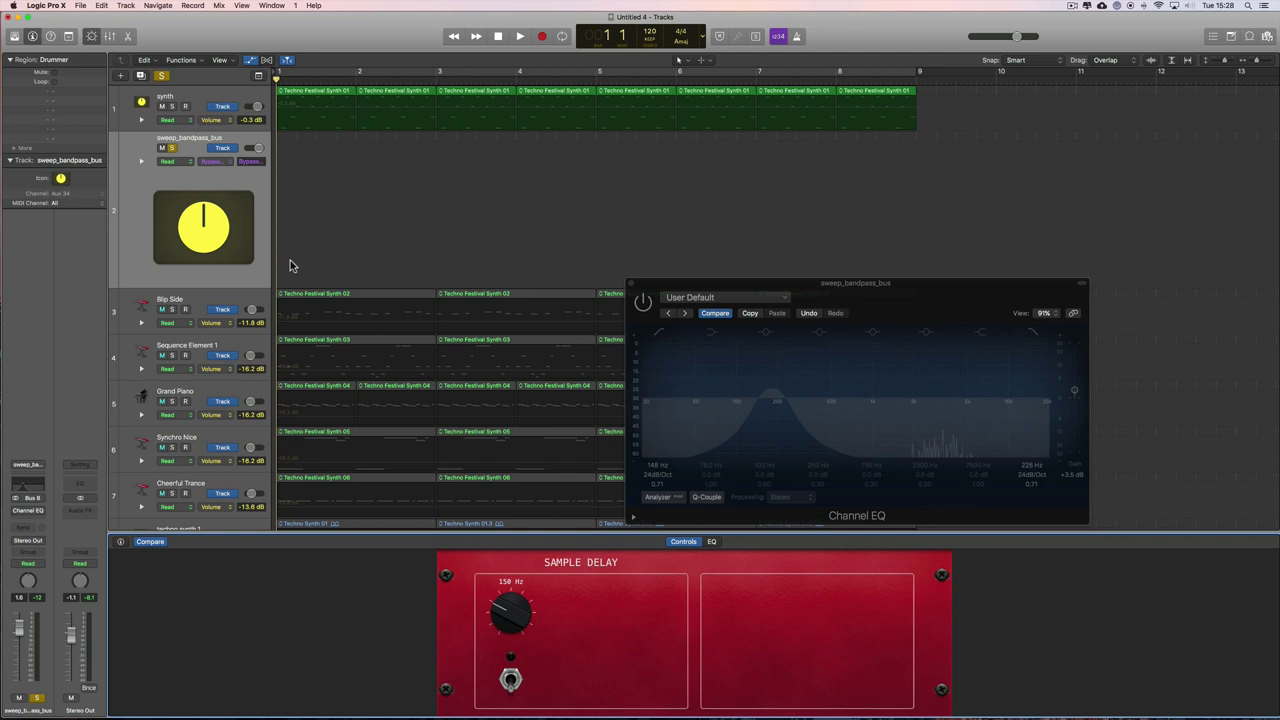
drag(510, 615, 507, 615)
click(512, 681)
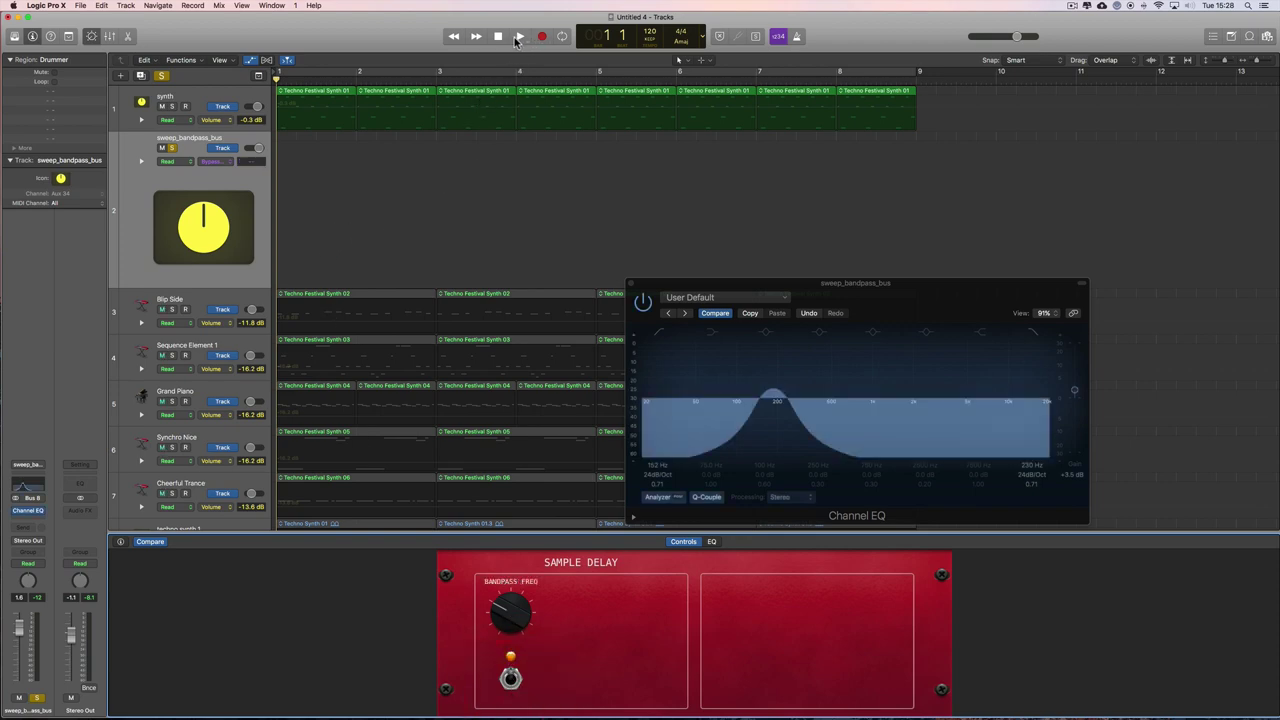
mouse_move(276, 78)
mouse_down()
mouse_move(366, 78)
mouse_move(279, 90)
mouse_up()
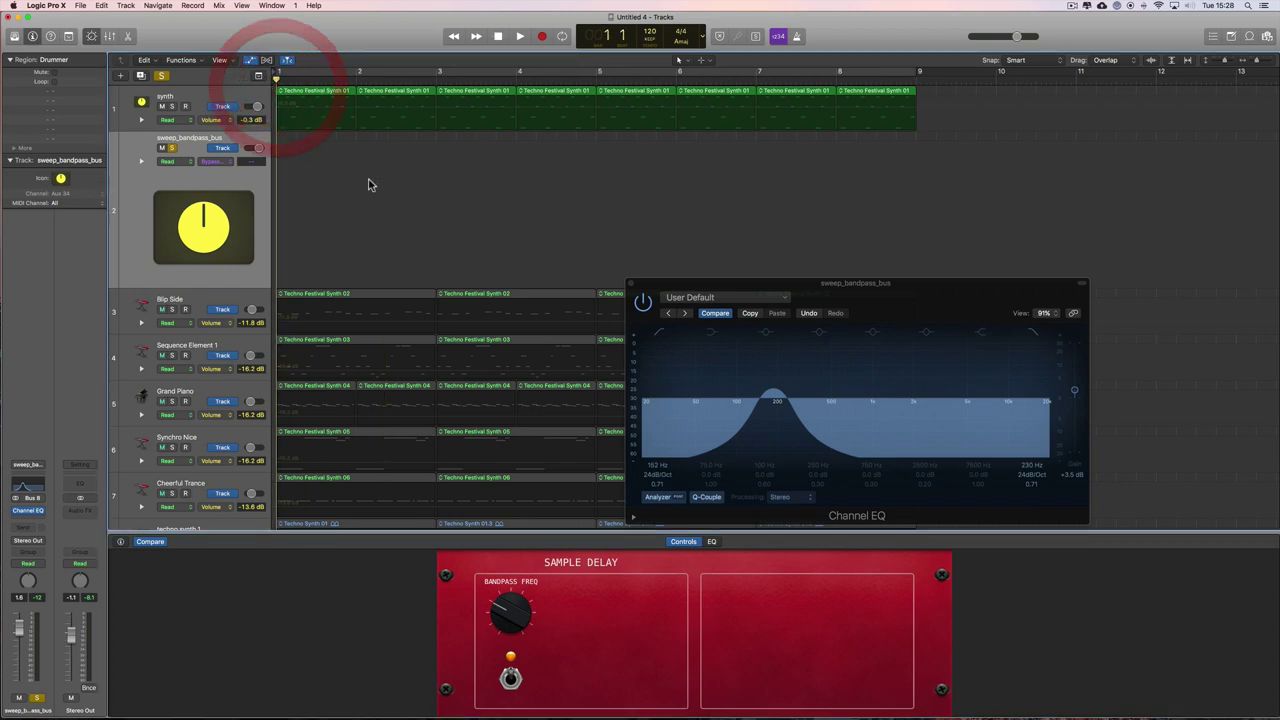
- Hide automation so all twelve tracks fit, and turn the bandpass frequency down to about 74 Hz
click(251, 61)
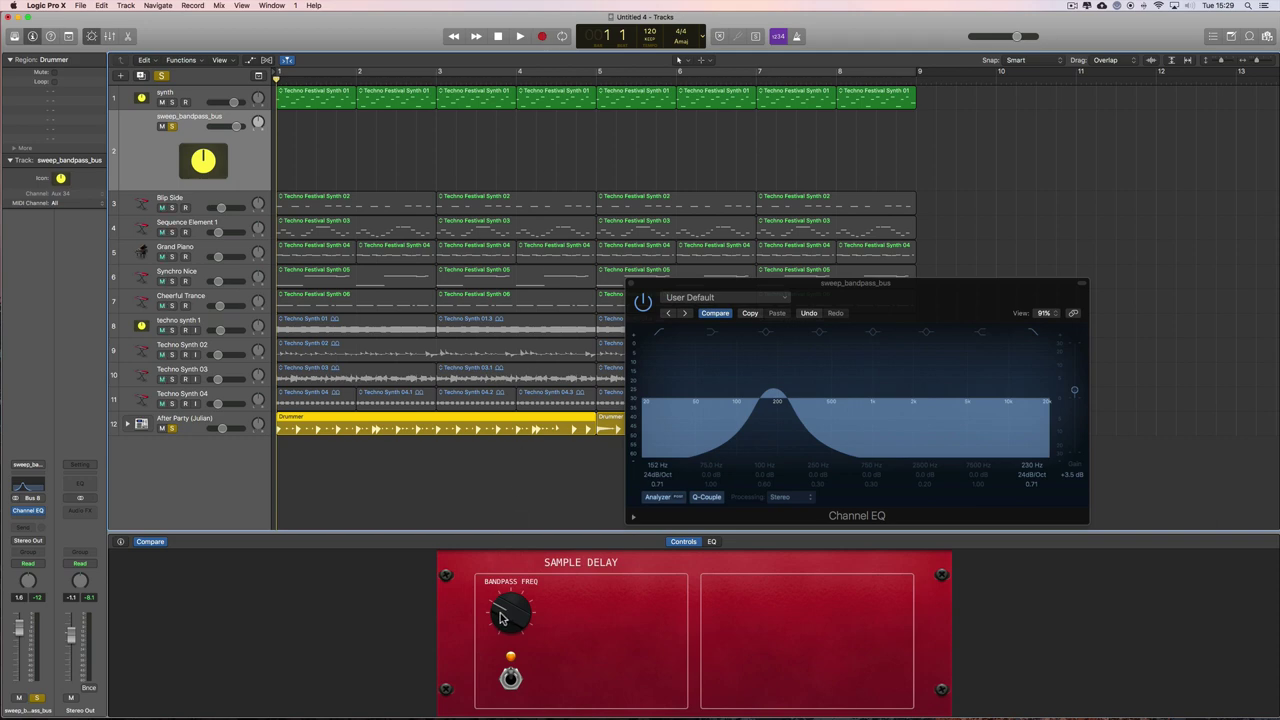
drag(503, 614, 503, 645)
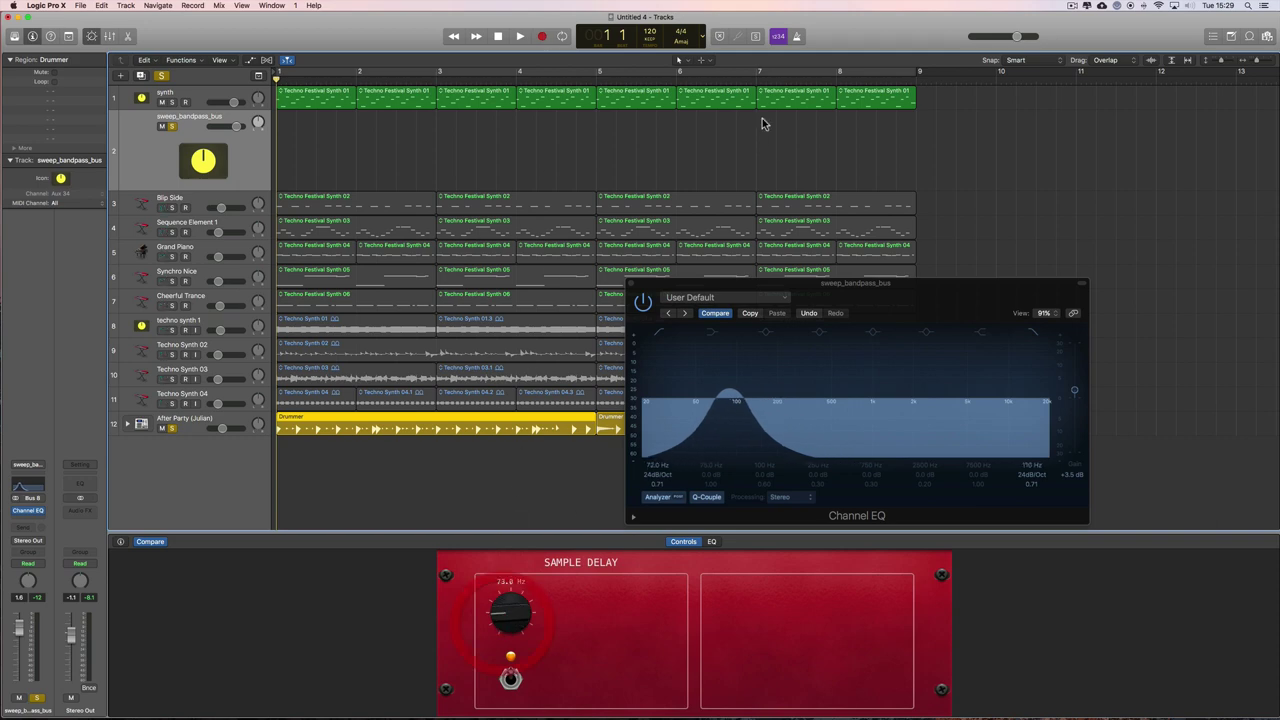
click(778, 40)
drag(503, 620, 503, 619)
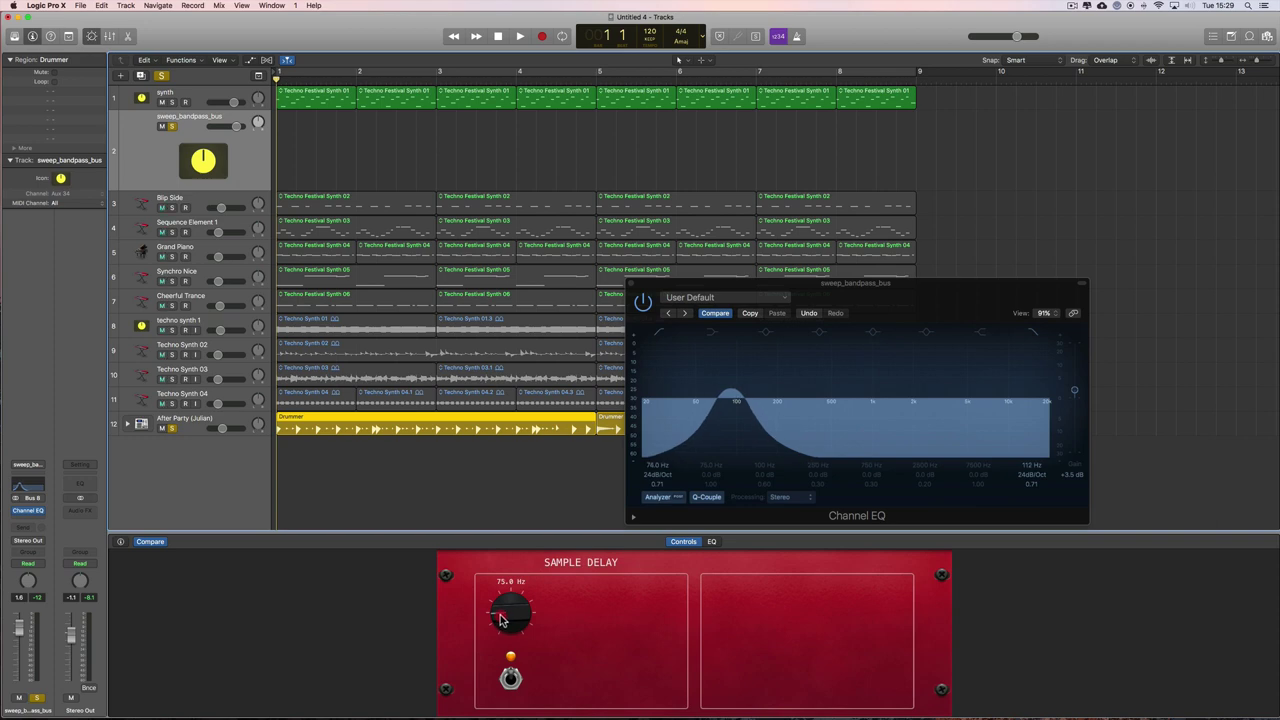
drag(503, 620, 503, 622)
- Record the bandpass frequency sweeping up from 74 Hz to about 1820 Hz on the bus track
click(541, 36)
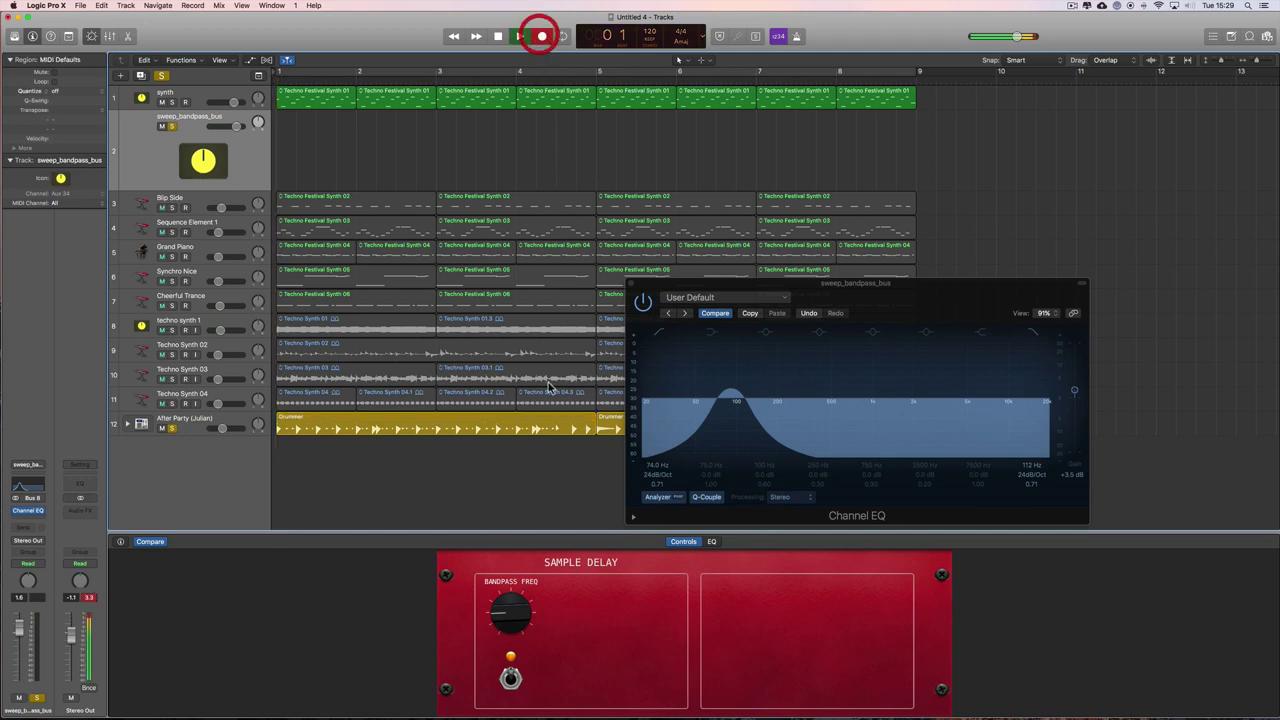
drag(499, 614, 506, 558)
key(space)
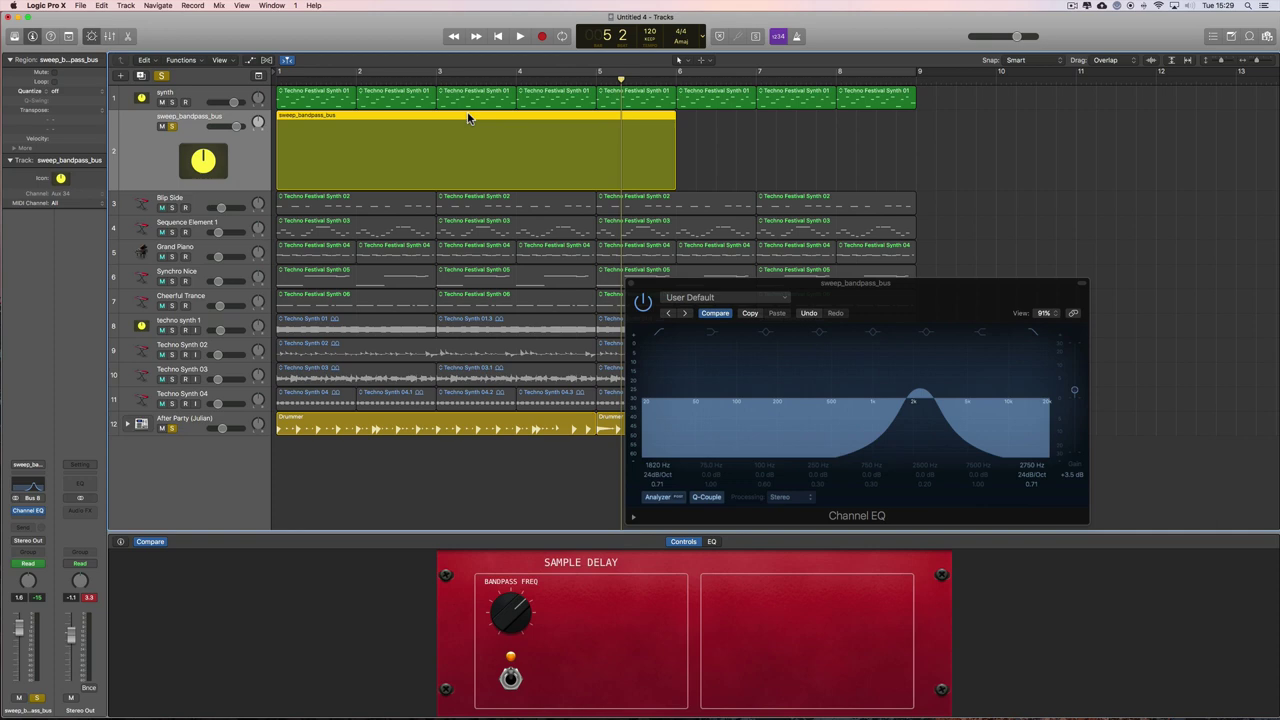
- Open the recorded region's Bandpass Frequency automation and move its first point to the region start
double_click(486, 143)
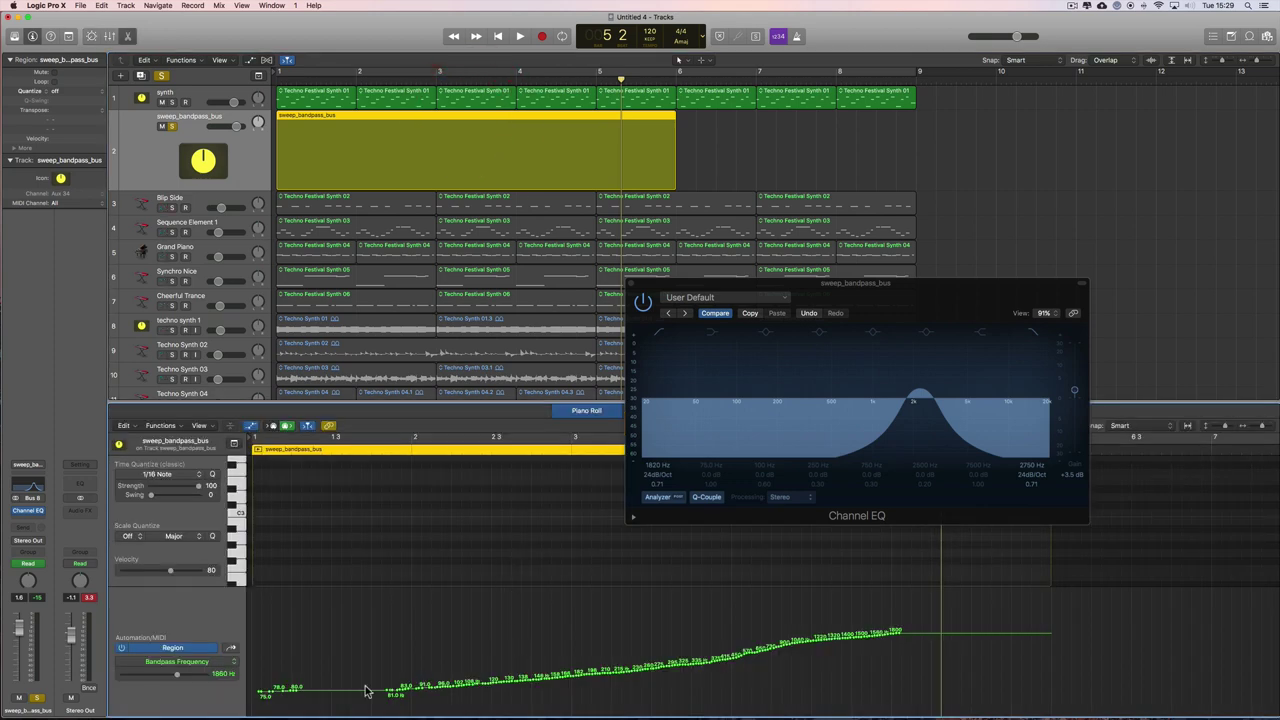
click(251, 428)
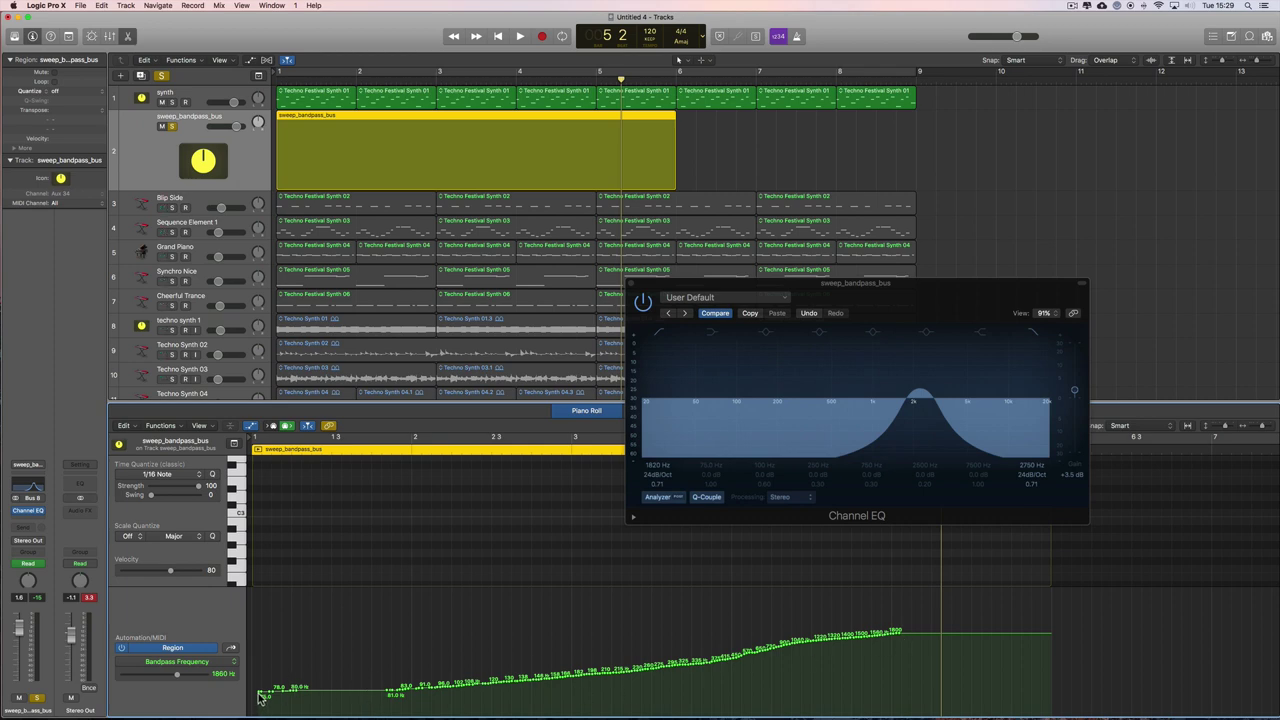
drag(258, 695, 251, 693)
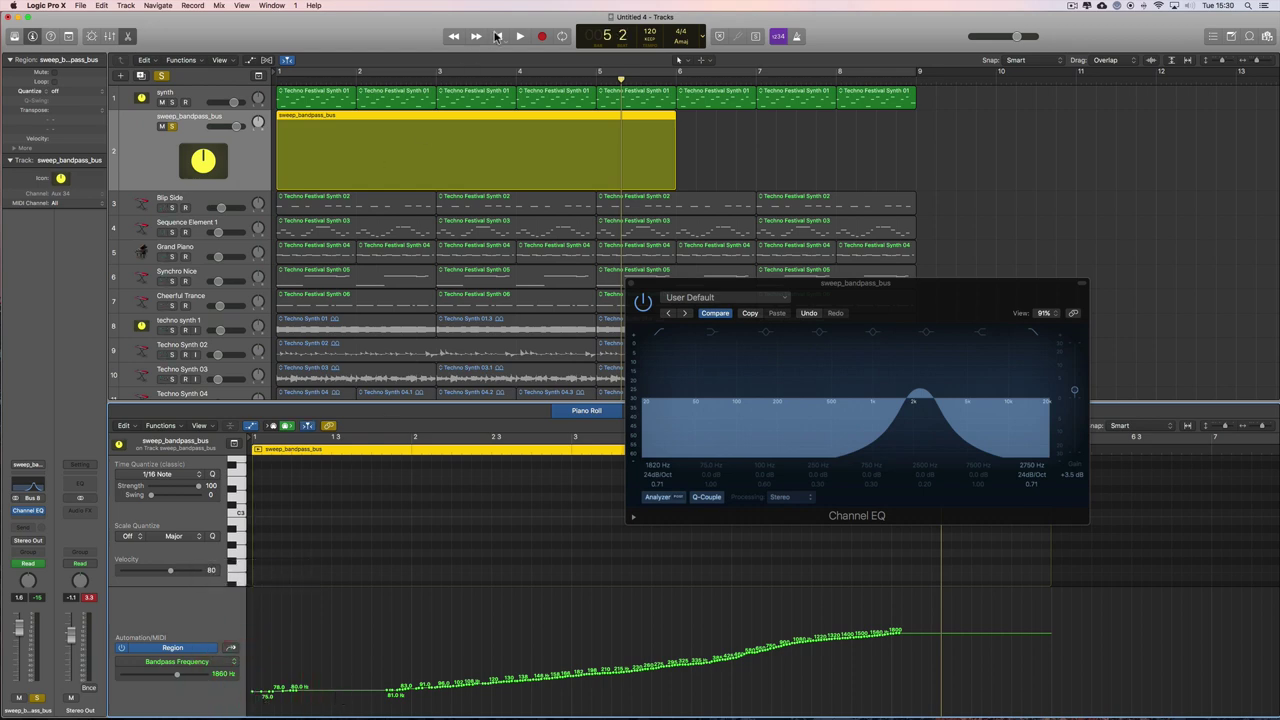
- Play the recorded frequency sweep back from the song start, then stop
click(497, 36)
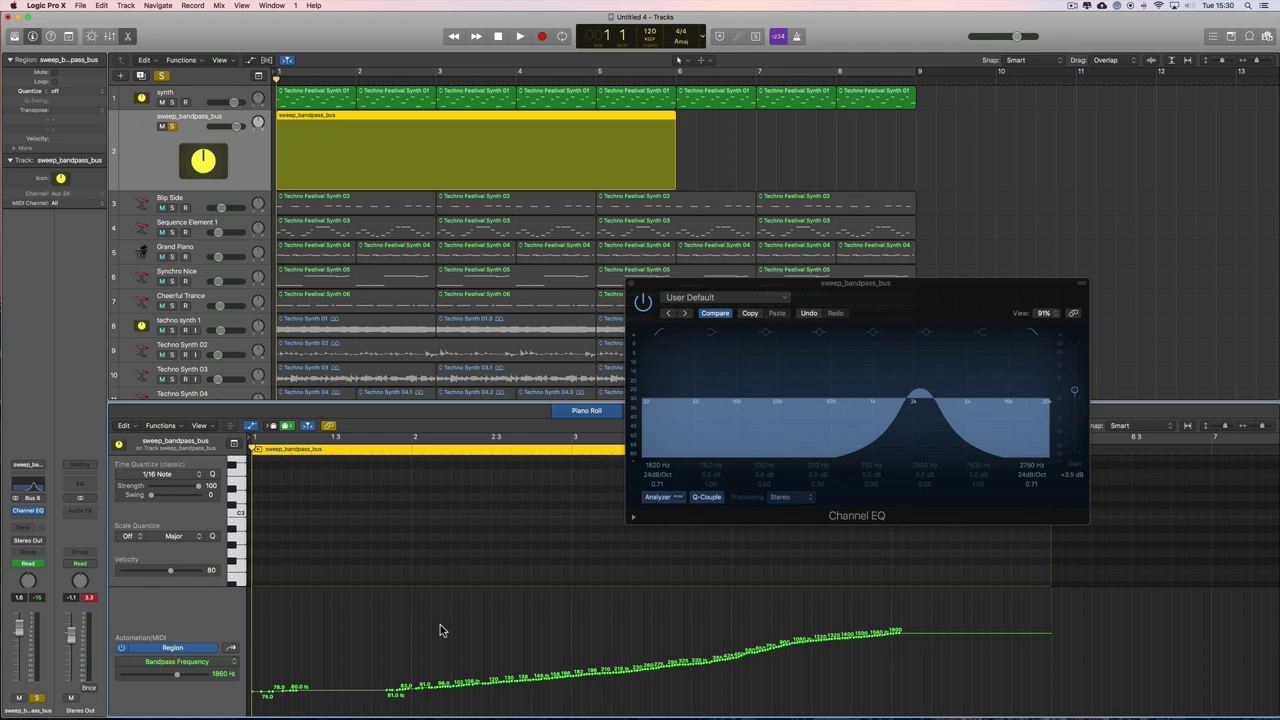
key(space)
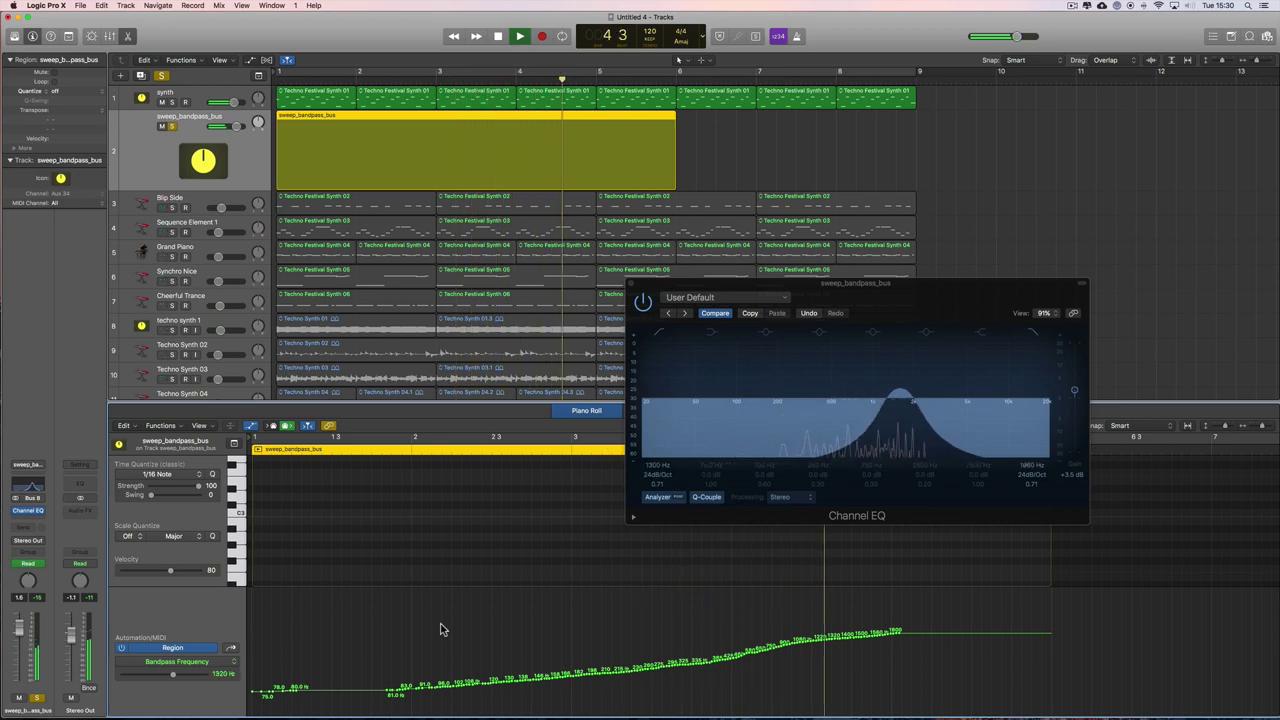
key(space)
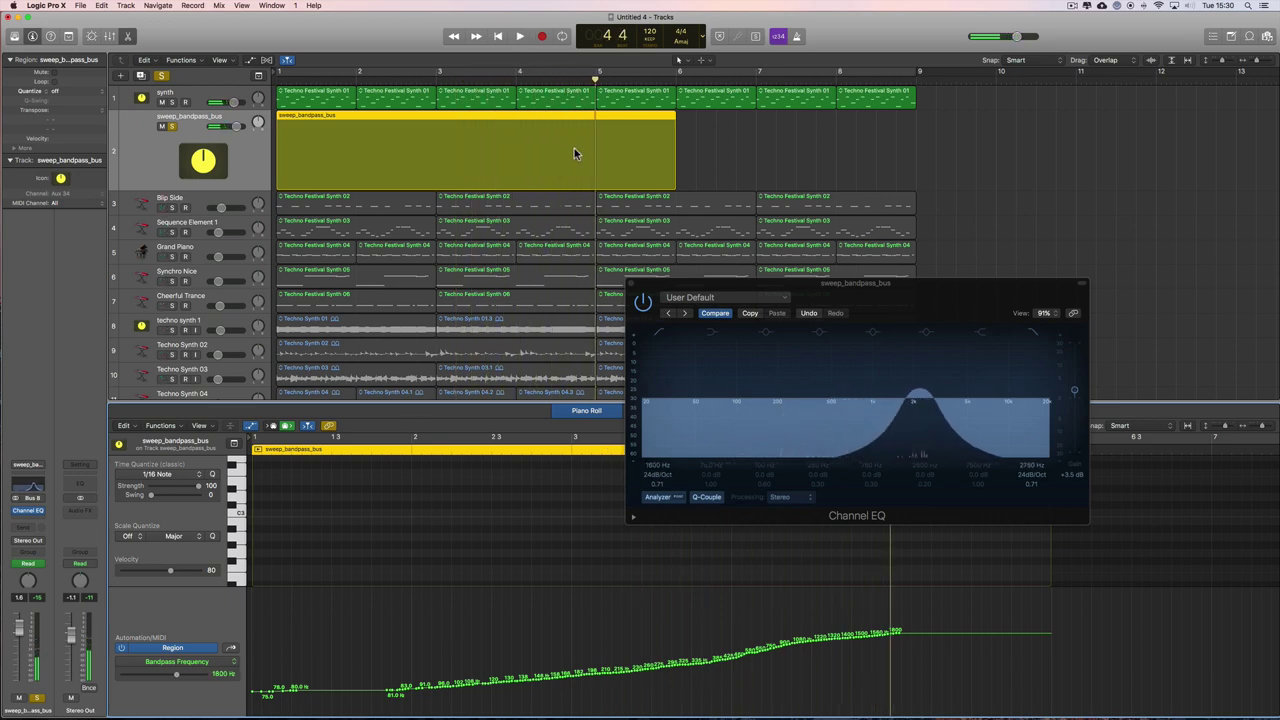
- Restore the Sample Delay smart controls, test the Channel EQ bypass leaving it active, and show automation lanes
click(92, 37)
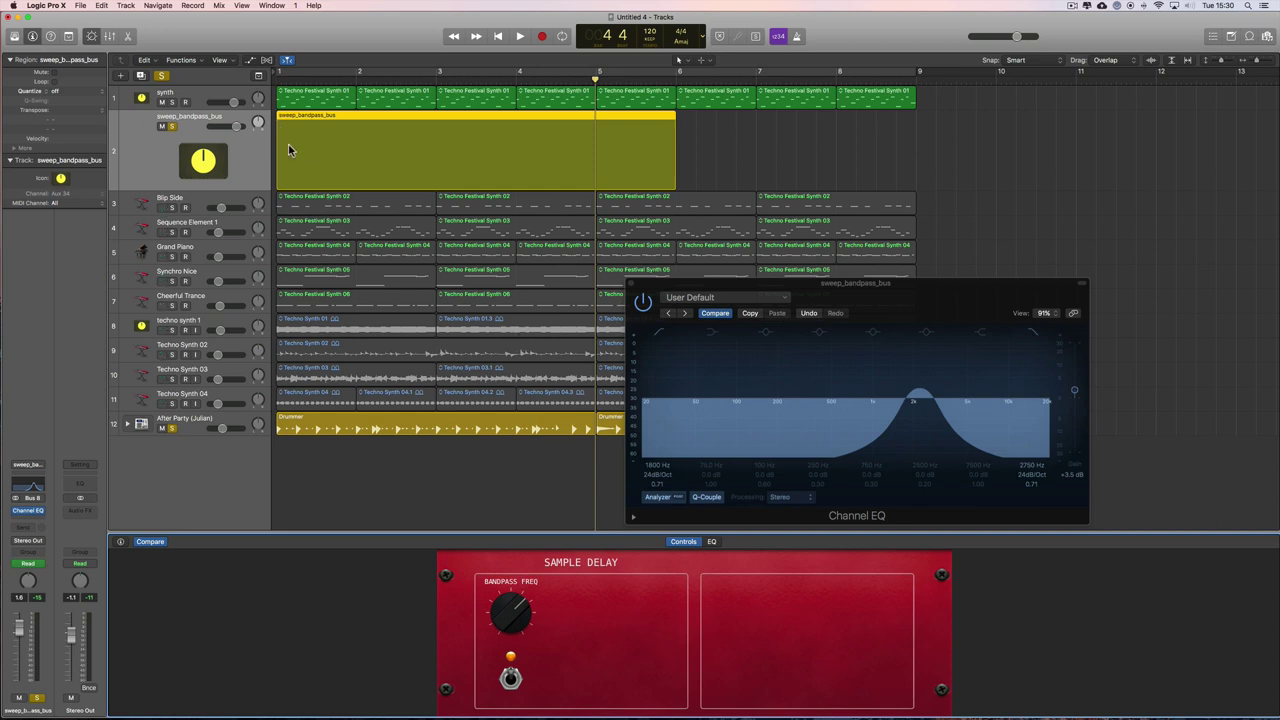
click(510, 679)
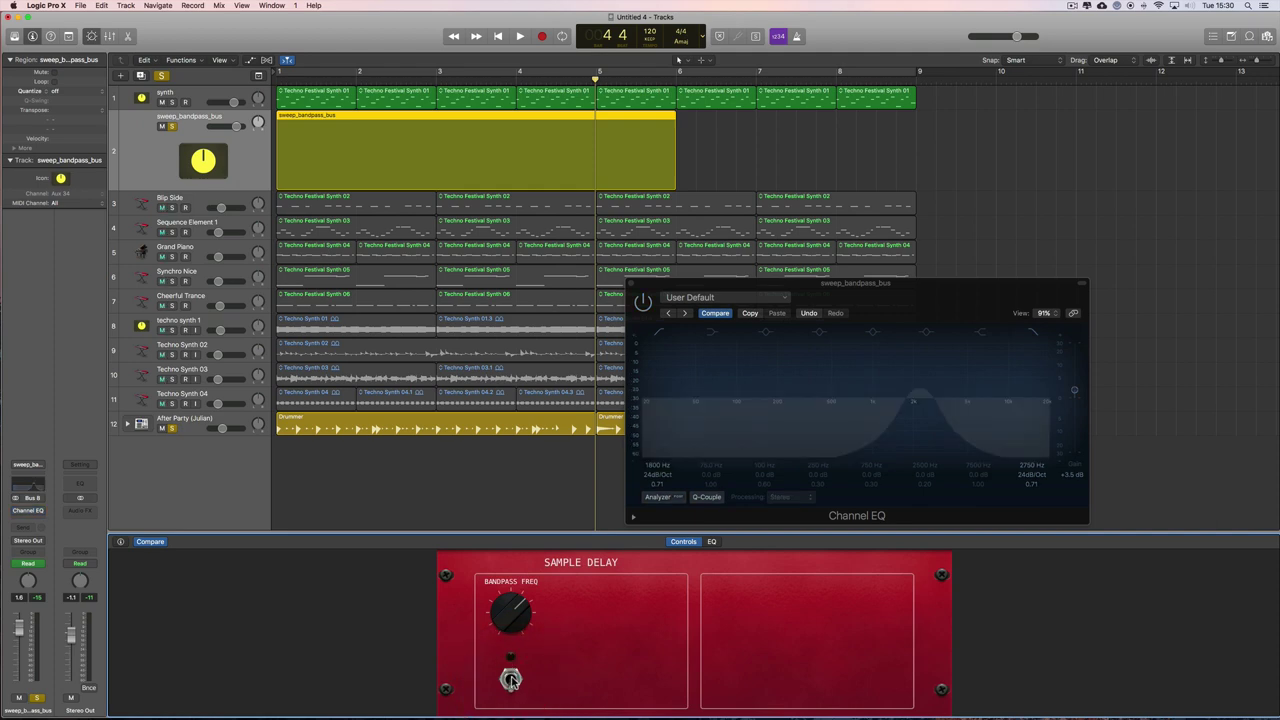
click(510, 679)
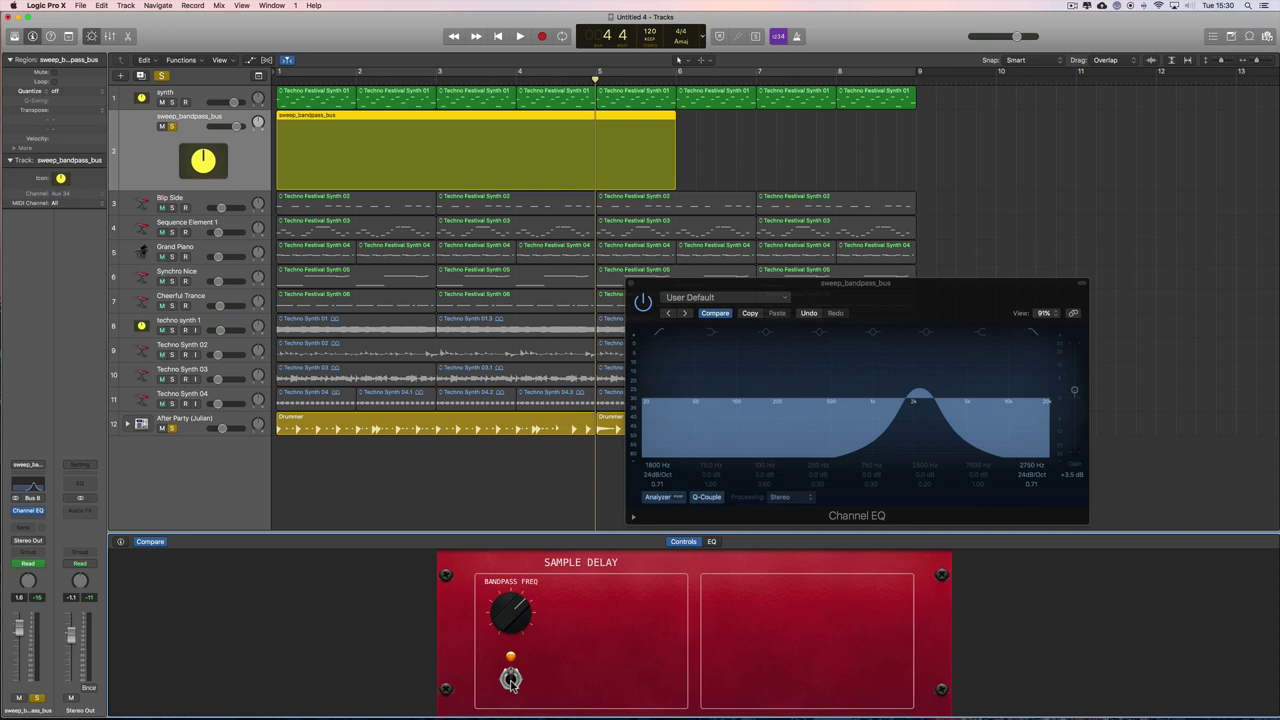
click(510, 679)
click(510, 679)
click(251, 60)
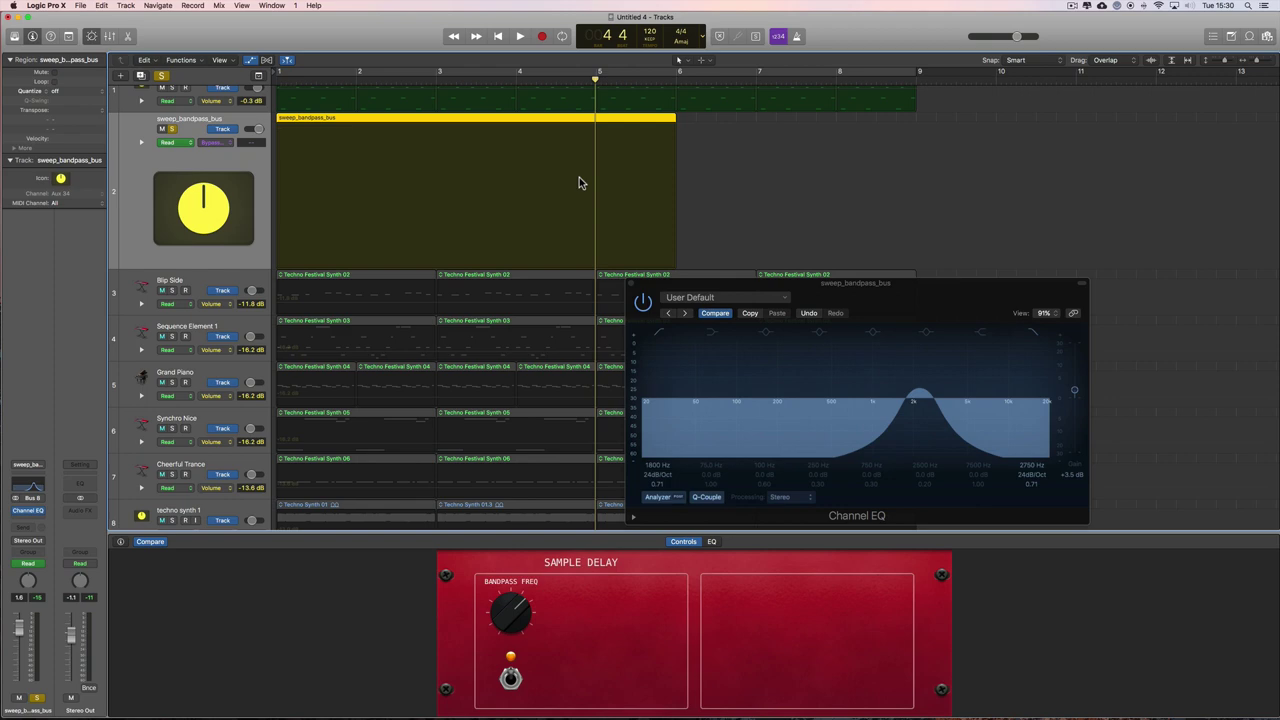
- Set the bus track's automation parameter to Bypass Channel EQ
click(470, 119)
click(225, 143)
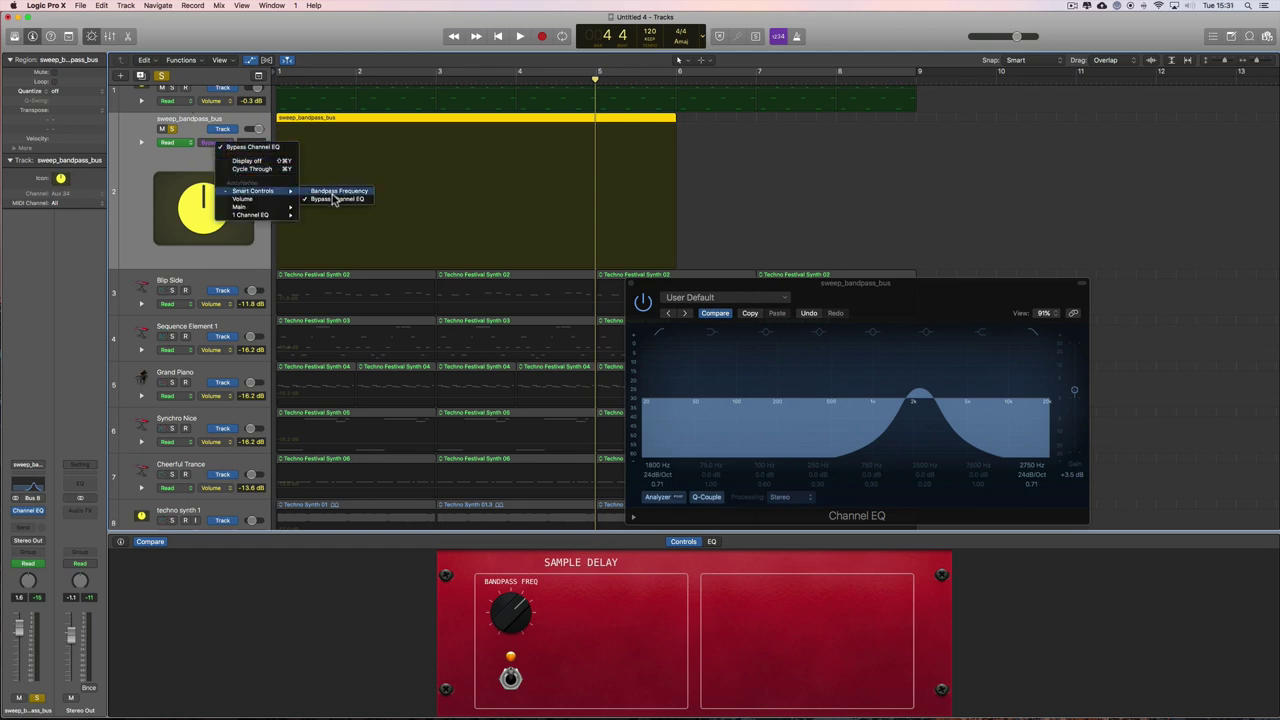
click(290, 188)
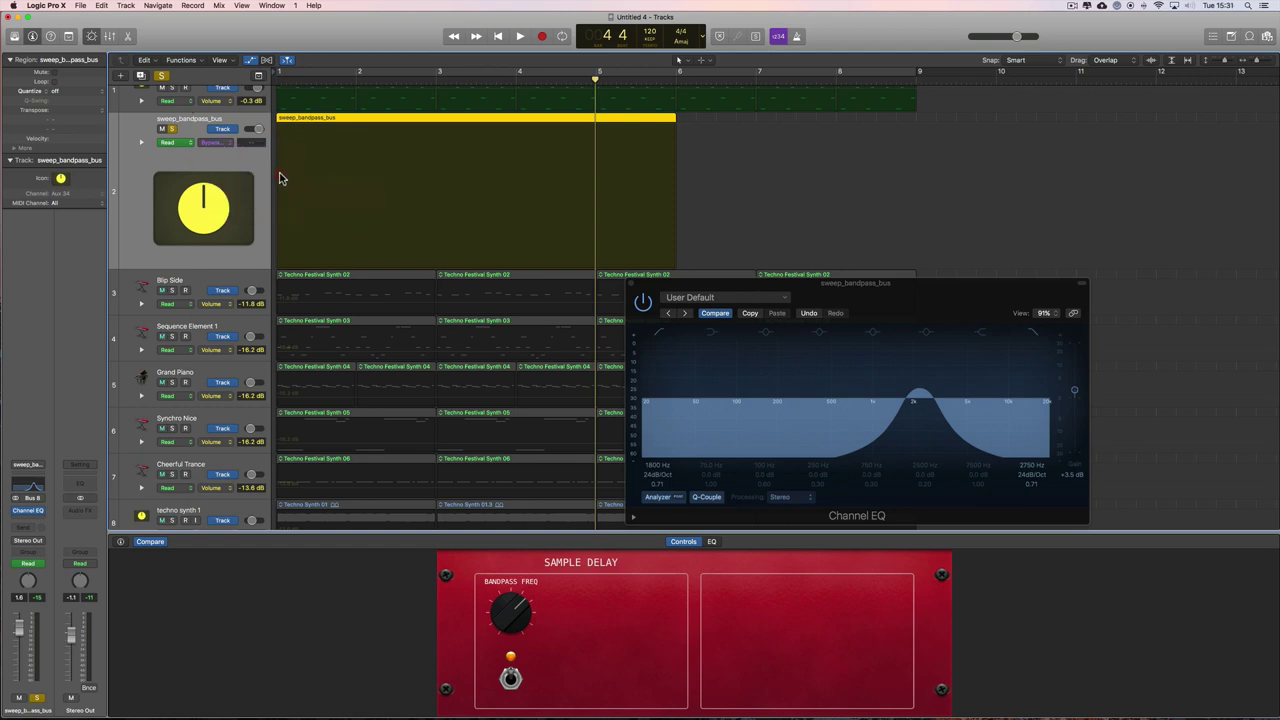
click(280, 178)
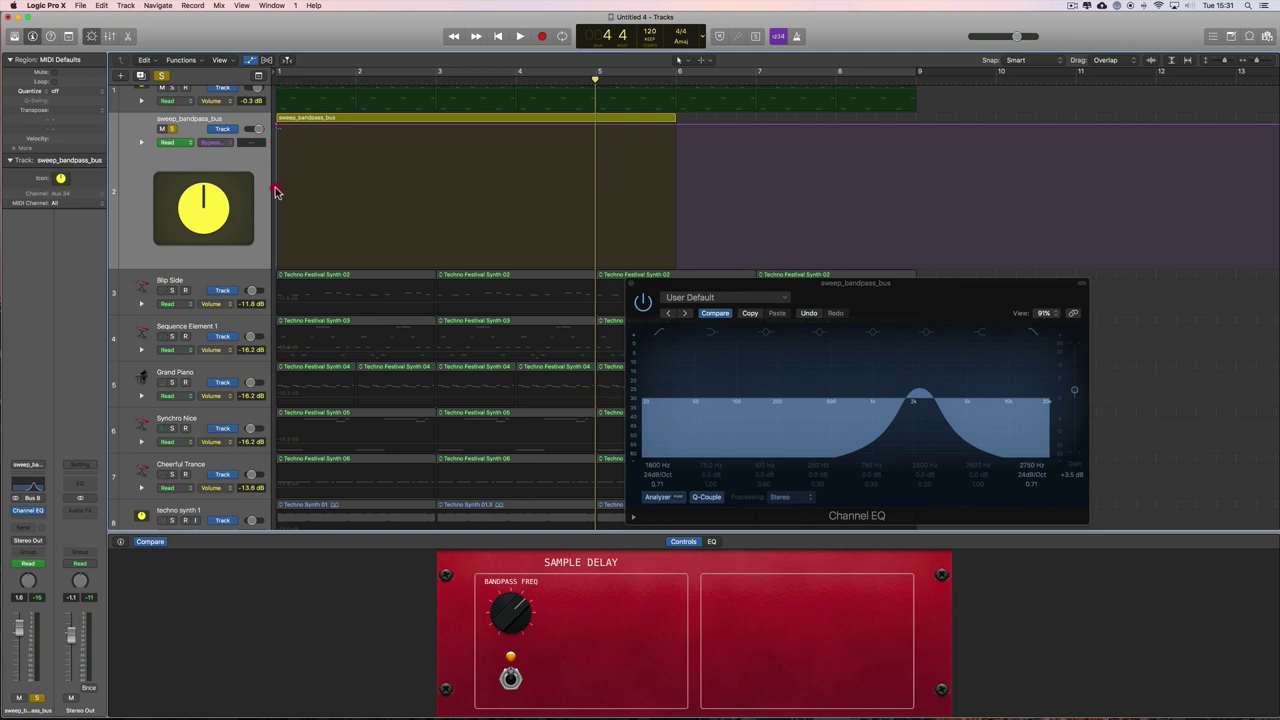
- Add bypass points at the song start and bar 5, setting the EQ to bypassed from bar 5
click(277, 177)
drag(278, 138, 334, 129)
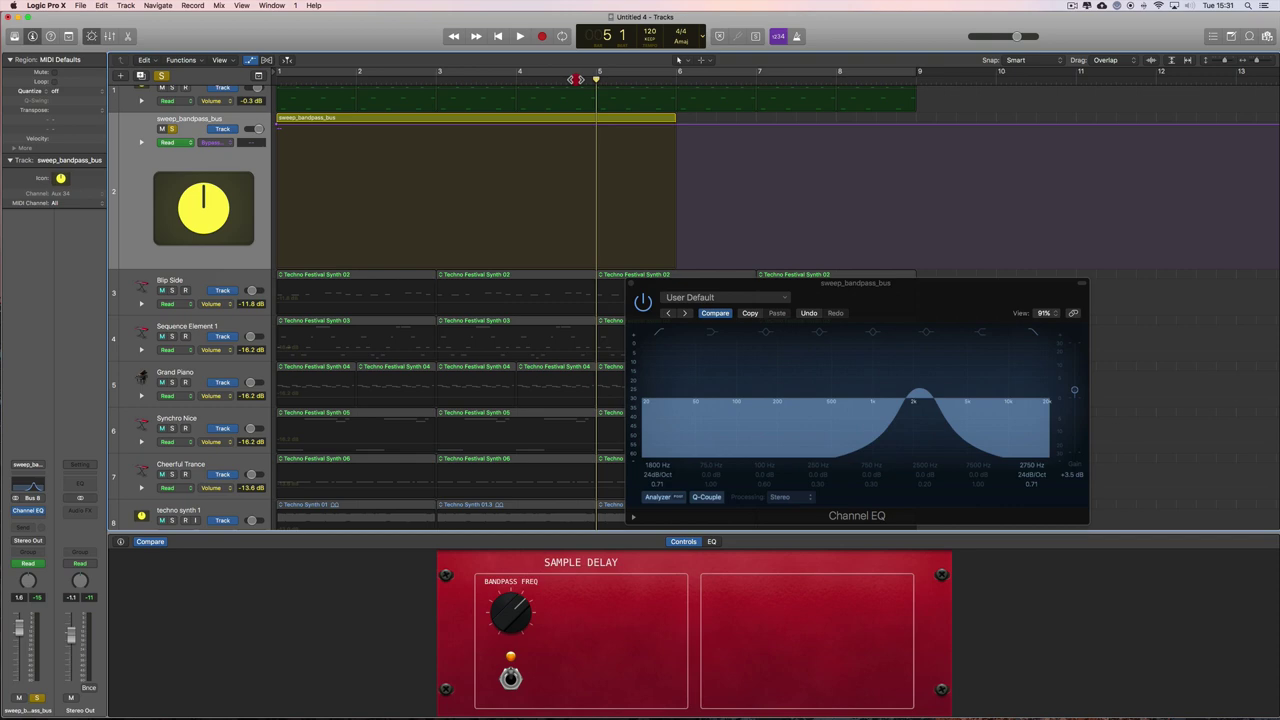
click(517, 77)
click(594, 128)
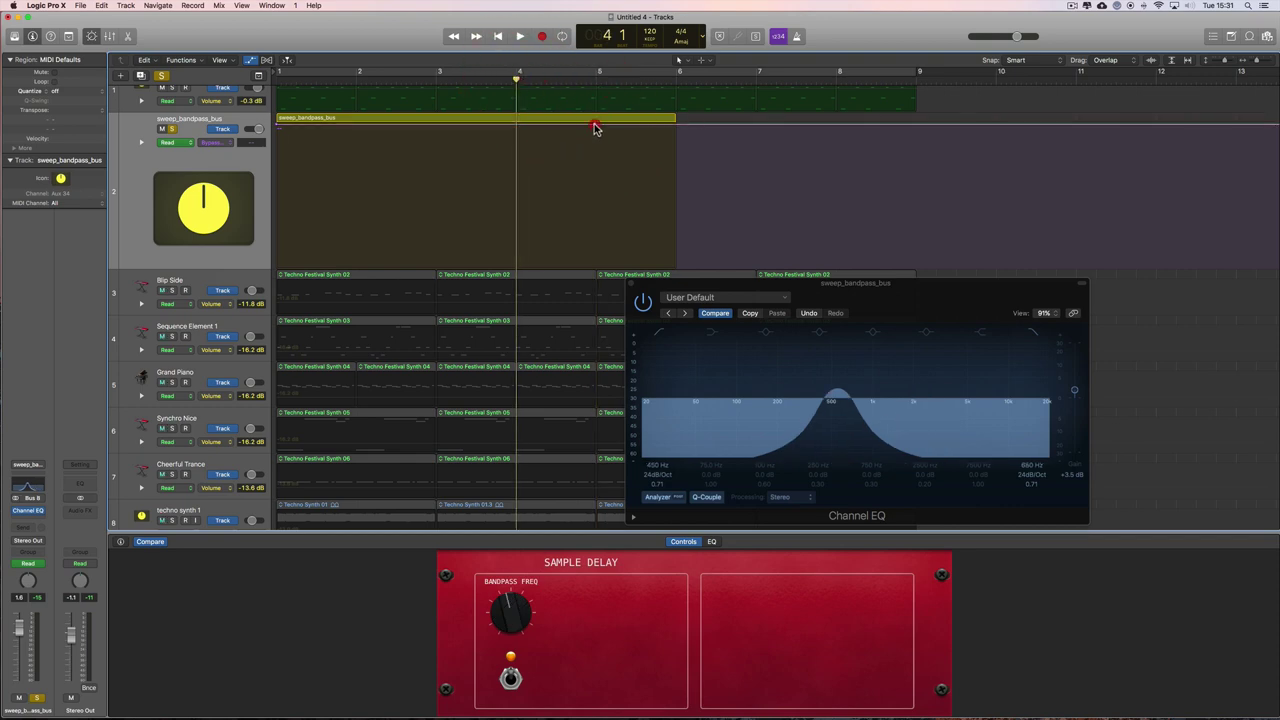
drag(594, 128, 597, 268)
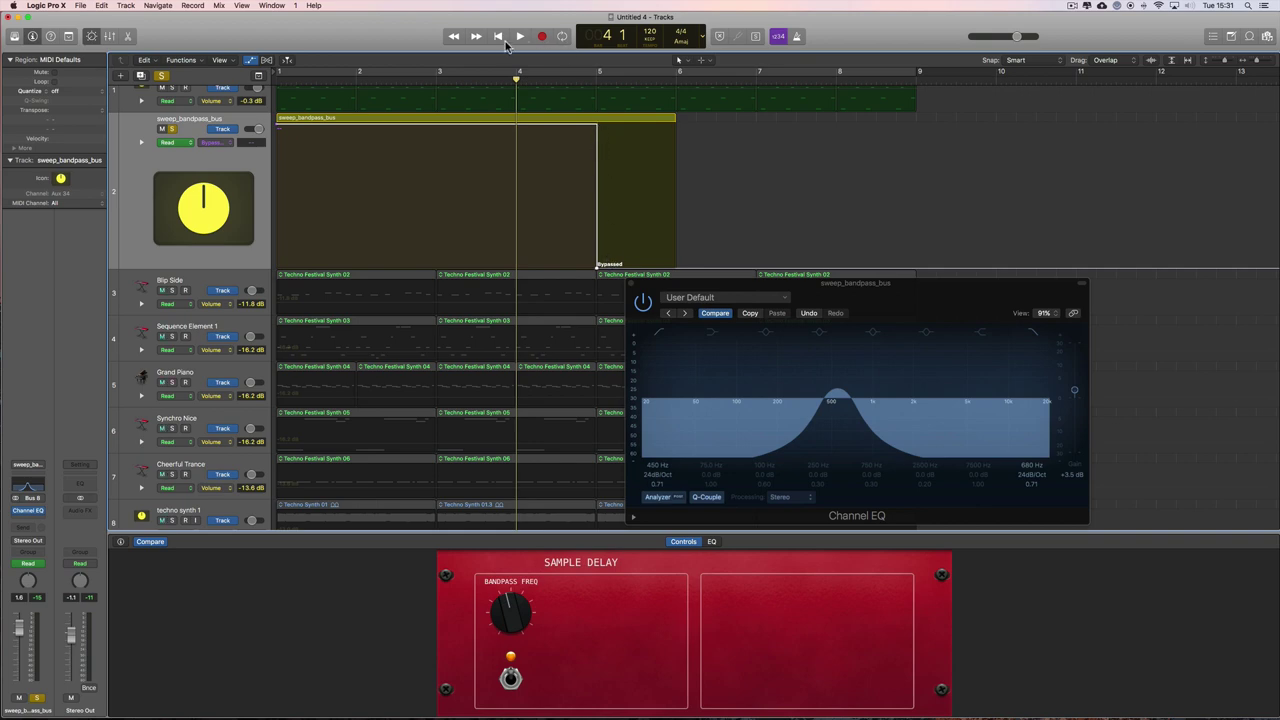
click(505, 40)
click(520, 38)
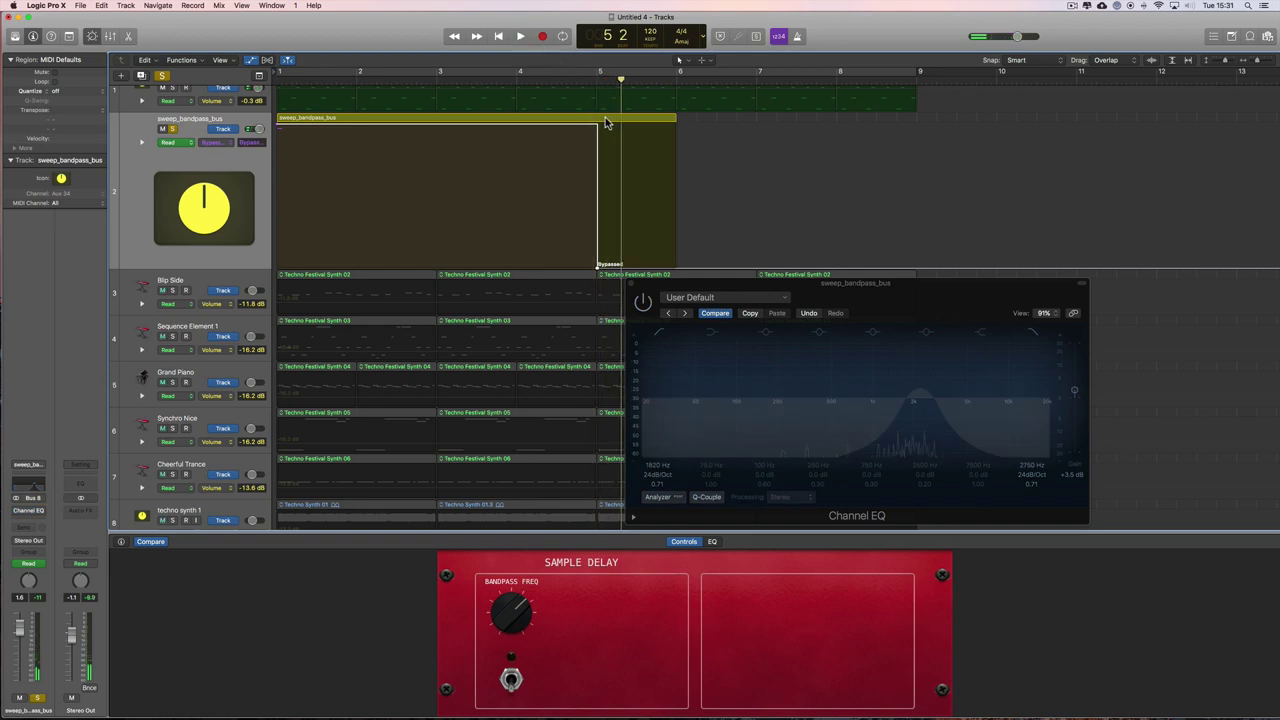
- Hide automation lanes, return the bus track to normal height, and turn the bandpass to about 126 Hz
click(252, 62)
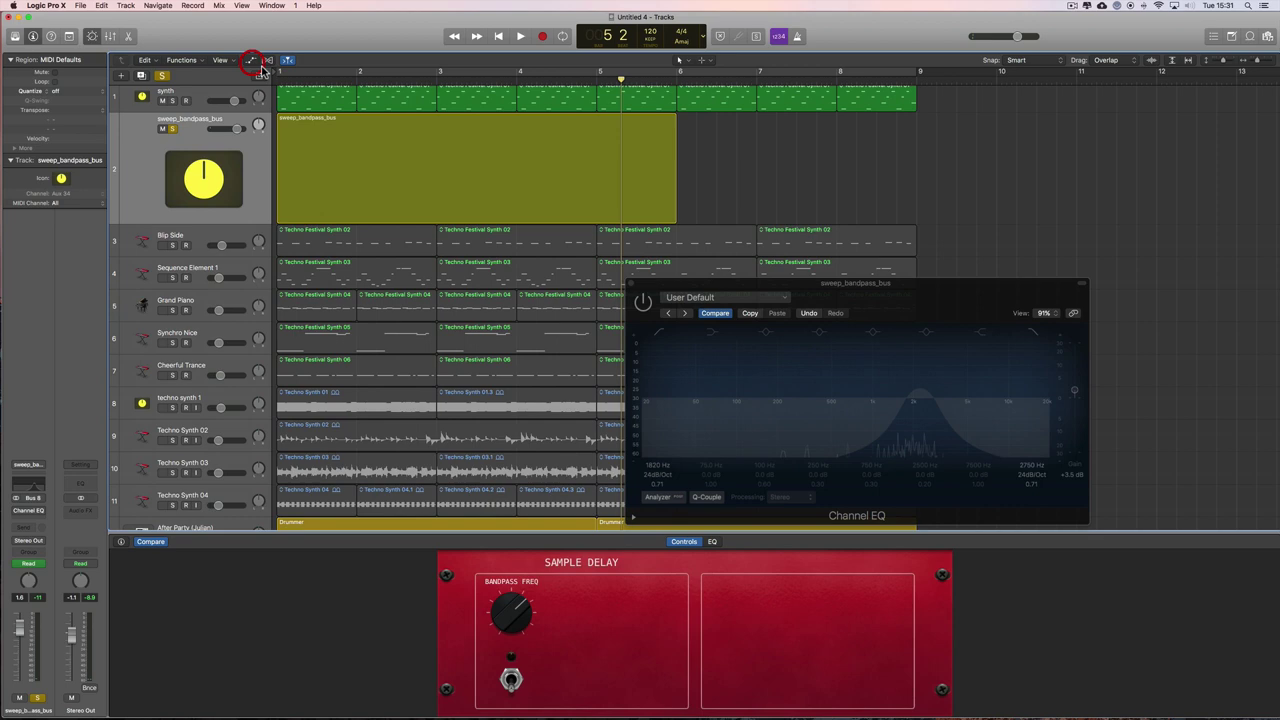
drag(240, 190, 240, 147)
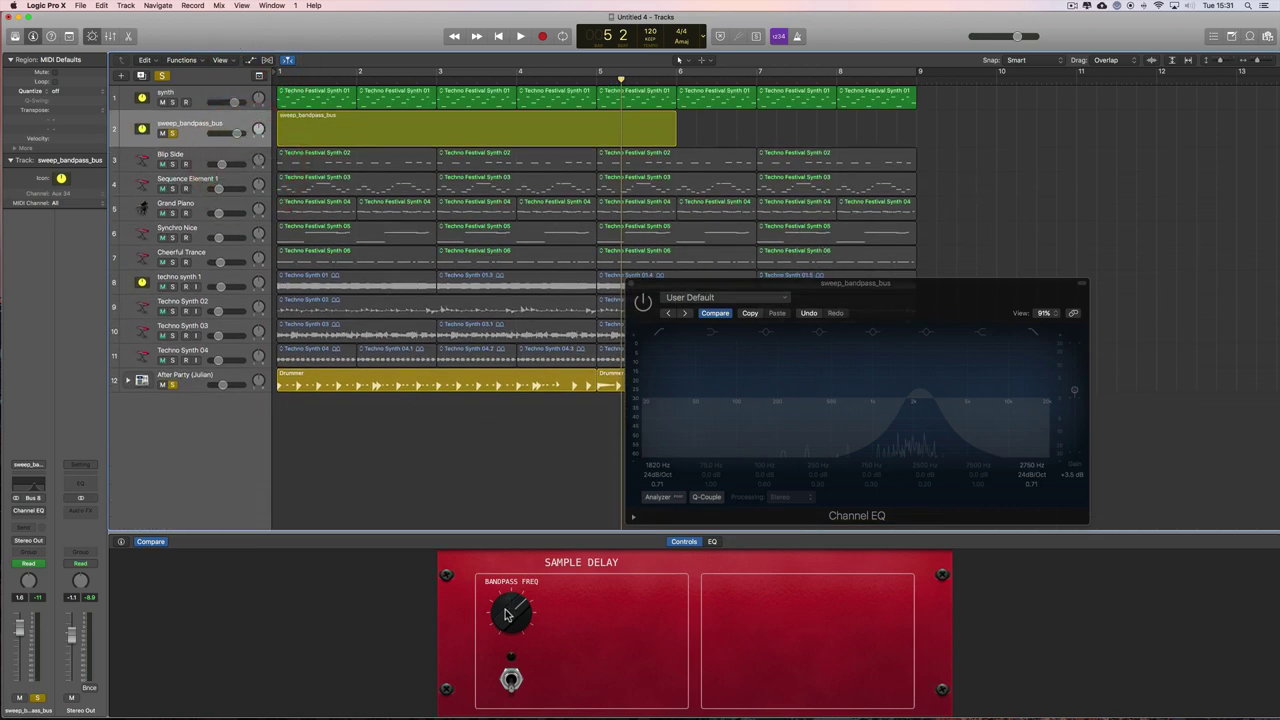
mouse_move(507, 614)
mouse_down()
mouse_move(509, 636)
mouse_move(519, 618)
mouse_move(510, 640)
mouse_move(508, 616)
mouse_up()
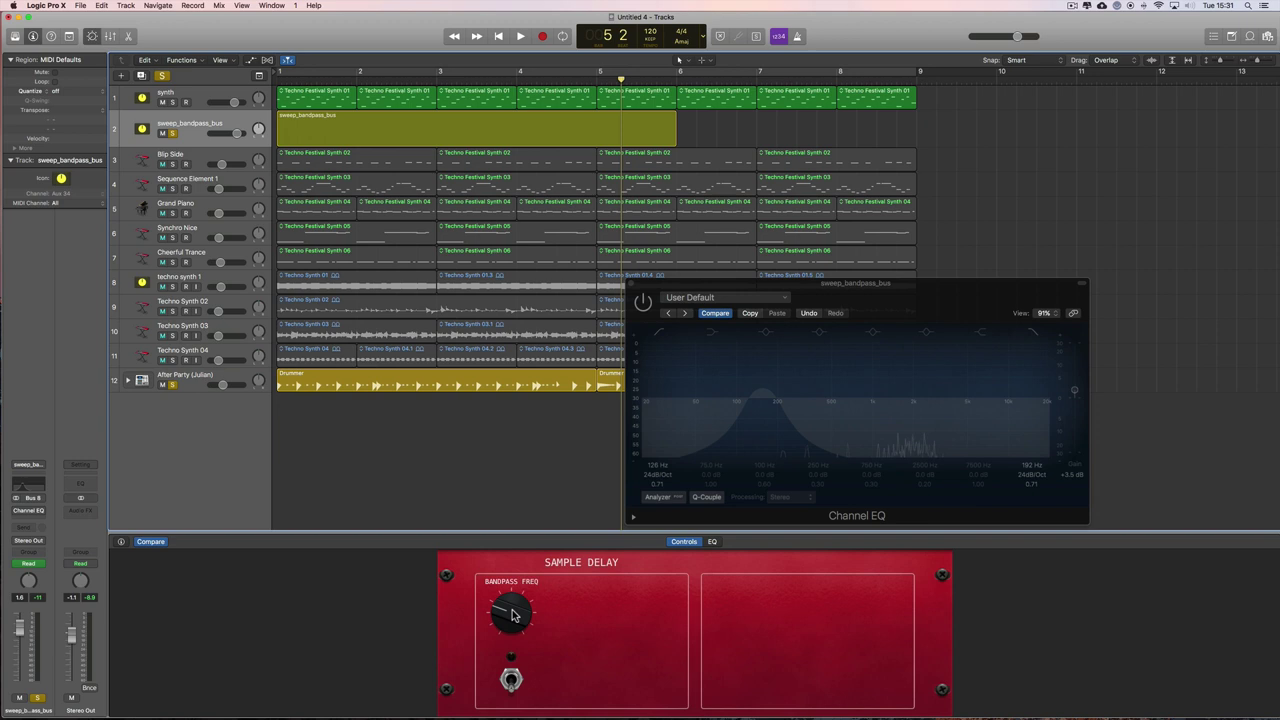
- Open the smart control mapping inspector, toggle External Assignment Learn on and off, and select an unmapped knob
click(121, 542)
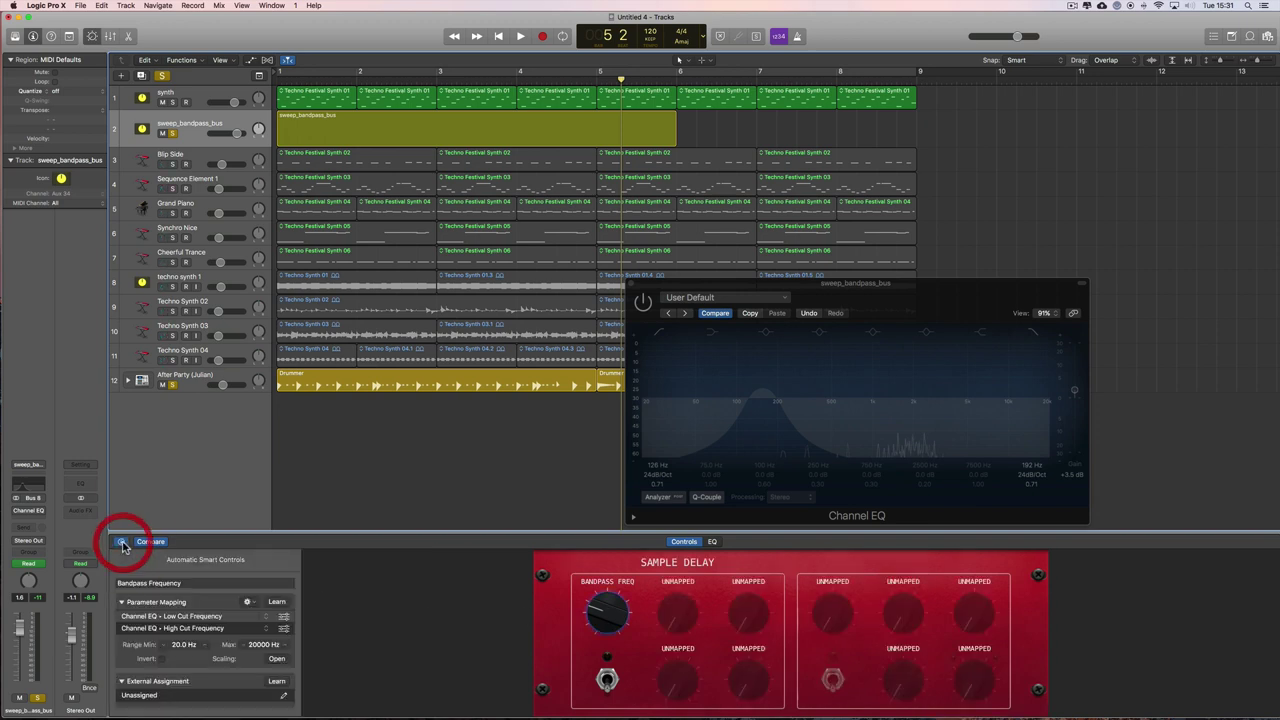
click(277, 682)
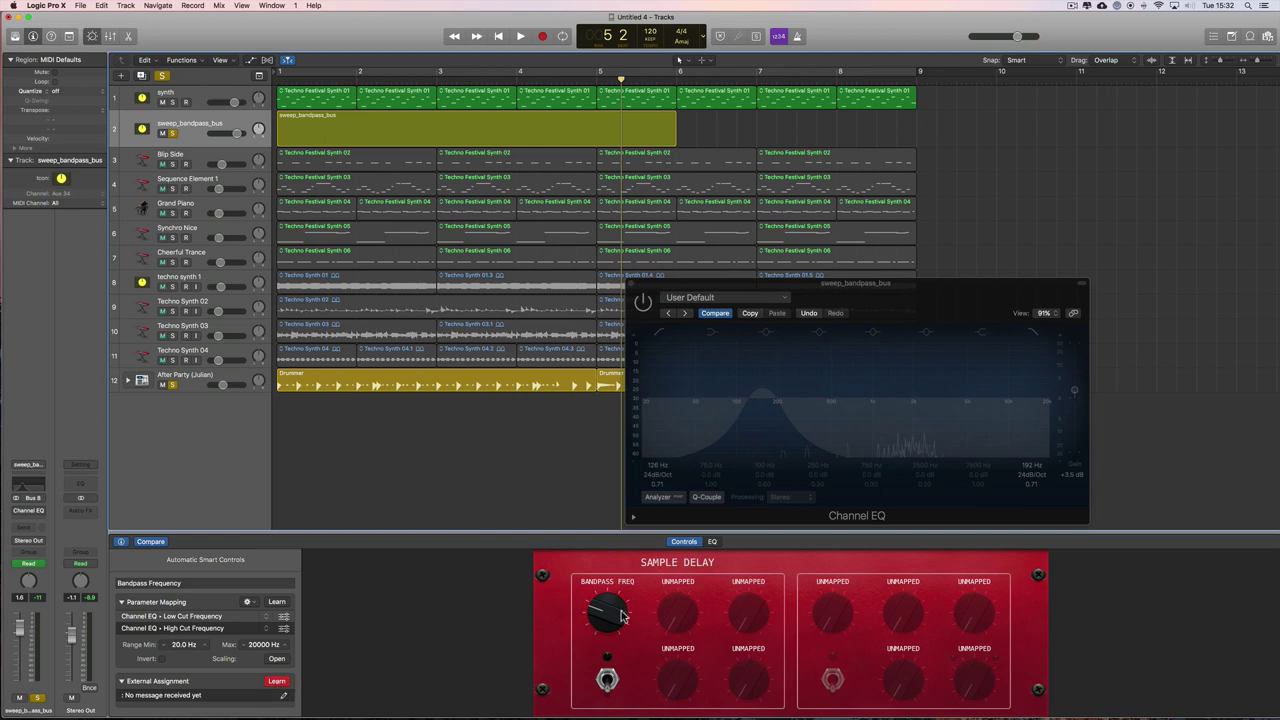
click(277, 683)
click(674, 634)
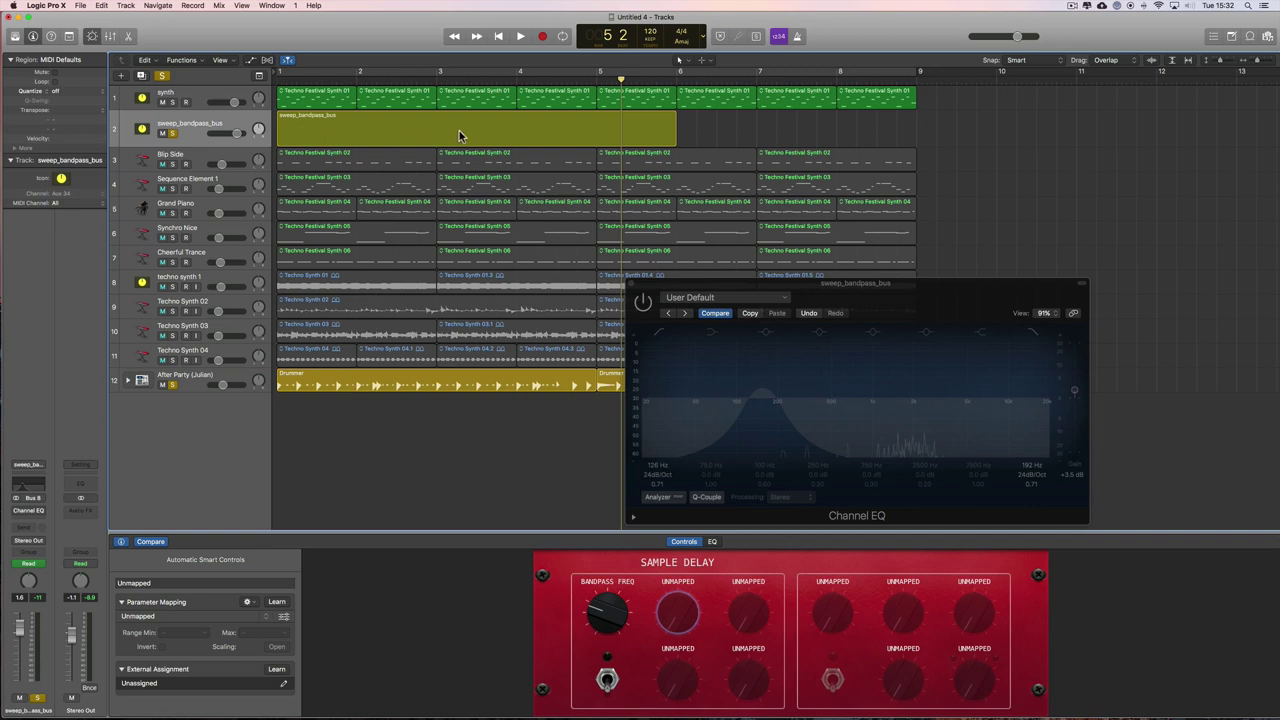
- Close the mapping inspector and raise the bandpass frequency to about 190 Hz
click(121, 542)
drag(504, 614, 530, 618)
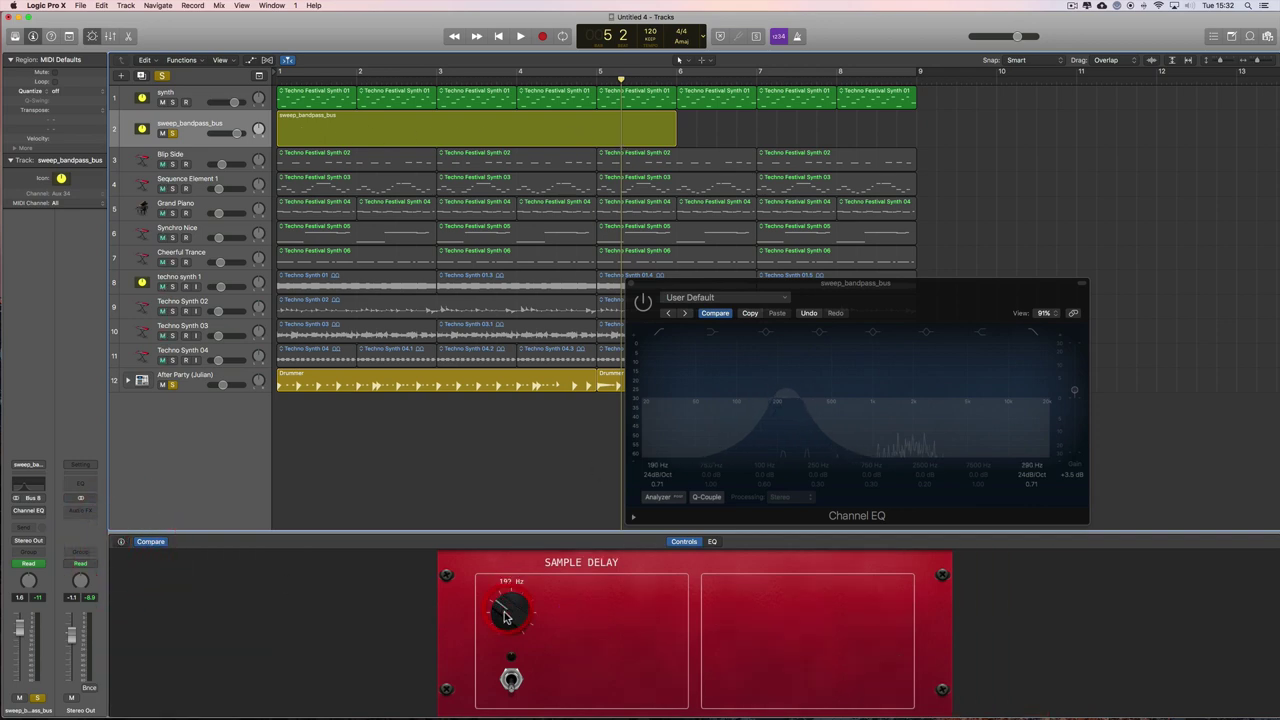